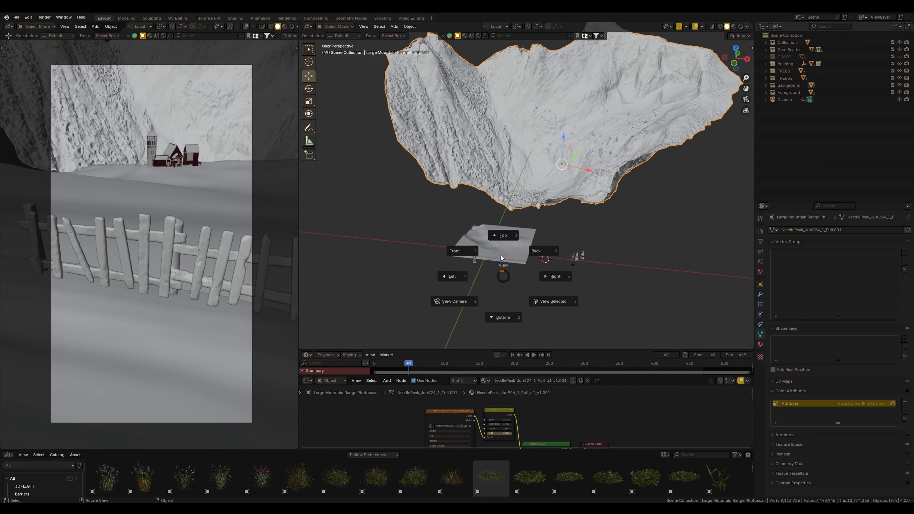
Step: Inspect the landscape pieces by selecting the ground terrain, the foreground snow plane and the fence in turn
click(502, 254)
click(601, 251)
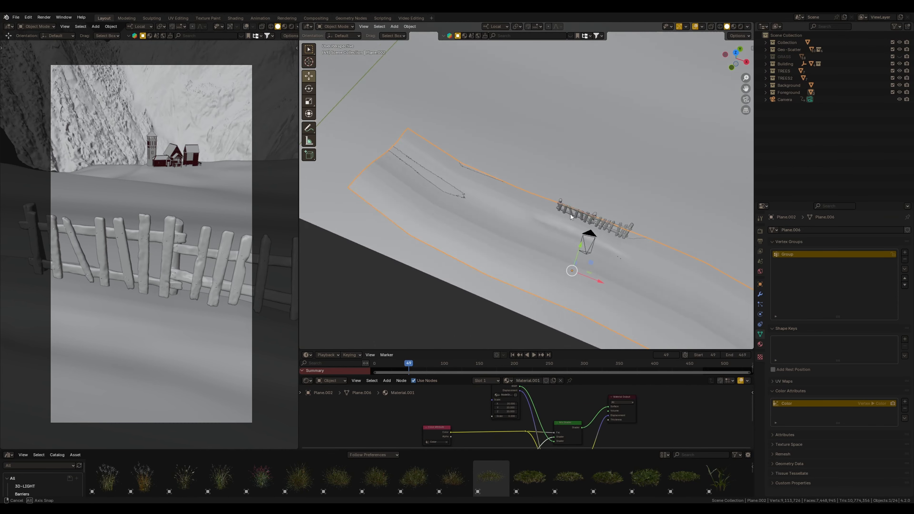
click(616, 232)
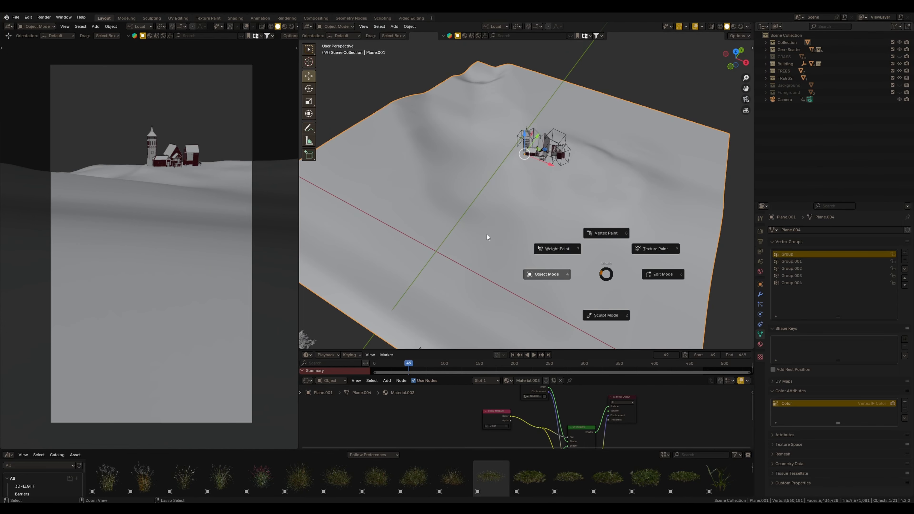
Step: Switch the ground terrain to Weight Paint mode and view its vertex groups Group.001 through Group.004 one by one
click(512, 208)
click(794, 262)
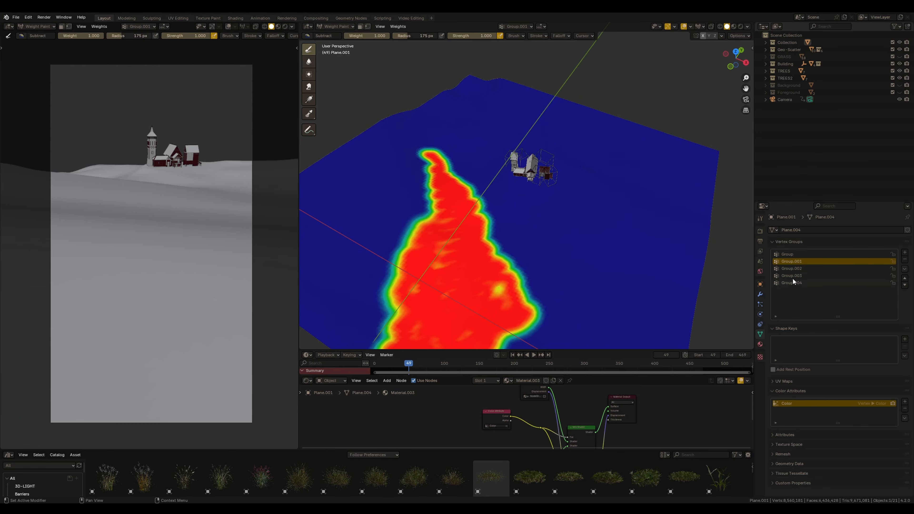
click(794, 269)
click(796, 276)
click(796, 283)
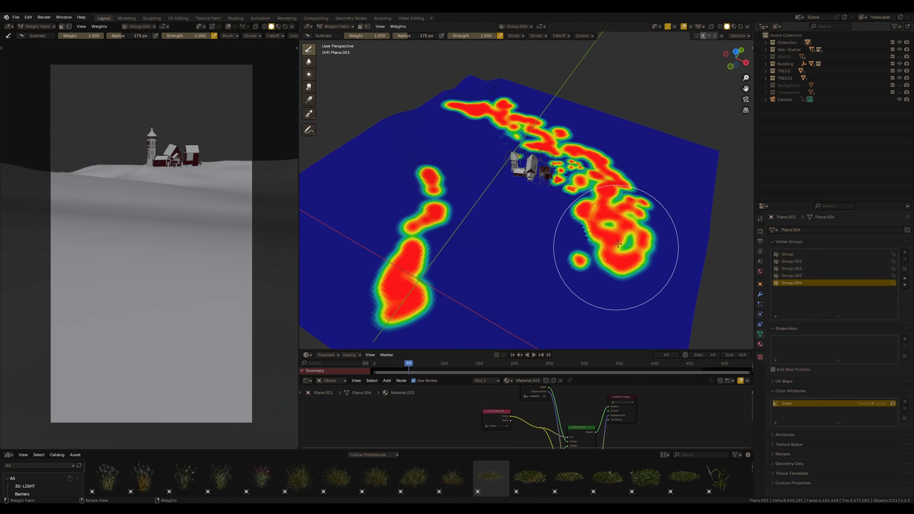
Step: Open the Geo-Scatter system list for the terrain and toggle the Default and Default.007 scatters on and off
key(n)
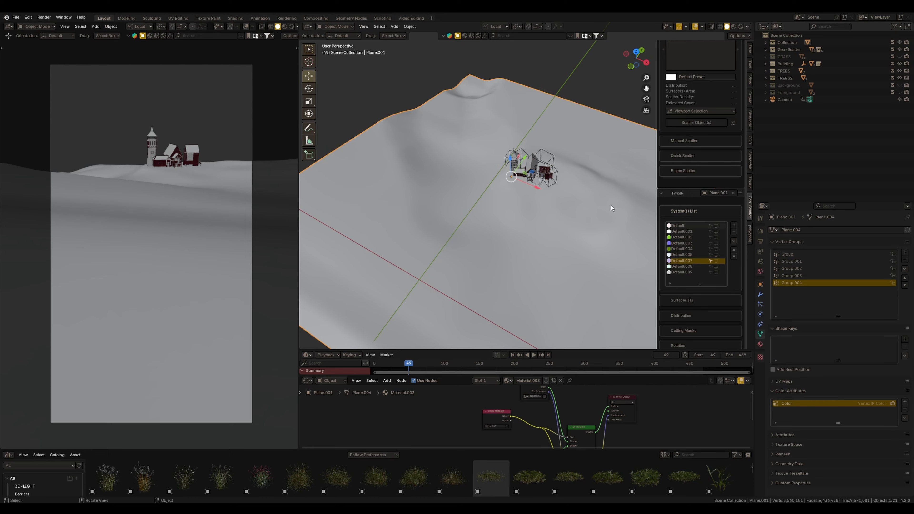
mouse_move(510, 212)
shift+middle_down()
mouse_move(513, 193)
mouse_move(490, 250)
mouse_move(515, 231)
shift+middle_up()
scroll(693, 218, down, 2)
click(715, 202)
click(716, 202)
click(716, 238)
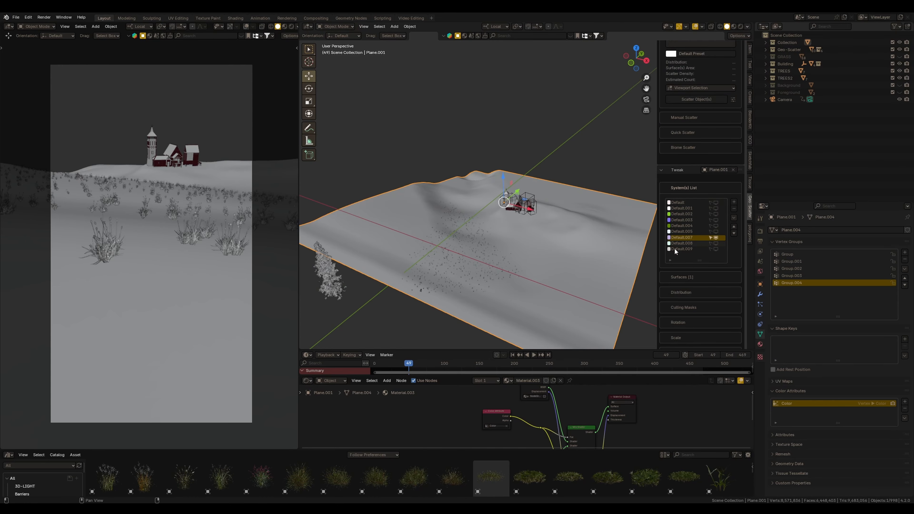
click(716, 238)
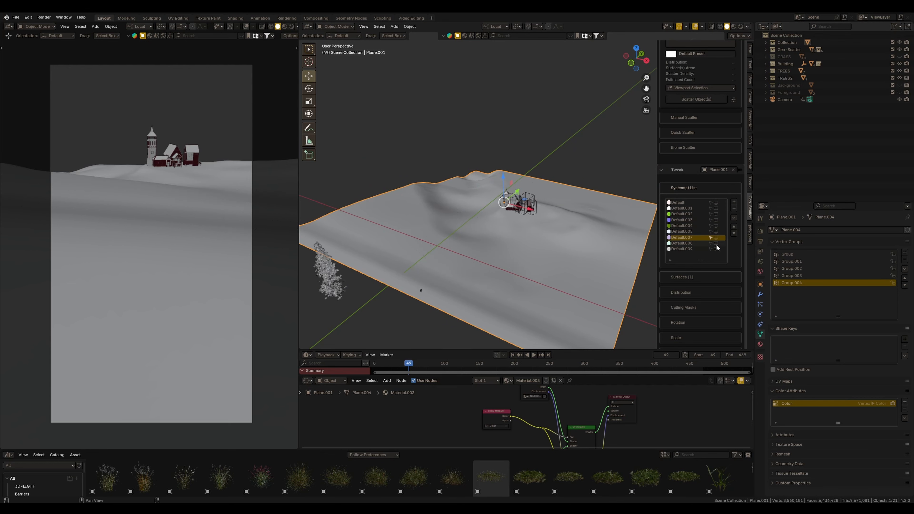
Step: Preview the tree scatters Default.008 and Default.009 alternately on the terrain and hide both again
click(716, 243)
scroll(513, 242, up, 3)
mouse_move(533, 243)
middle_down()
mouse_move(512, 231)
mouse_move(531, 236)
mouse_move(514, 242)
middle_up()
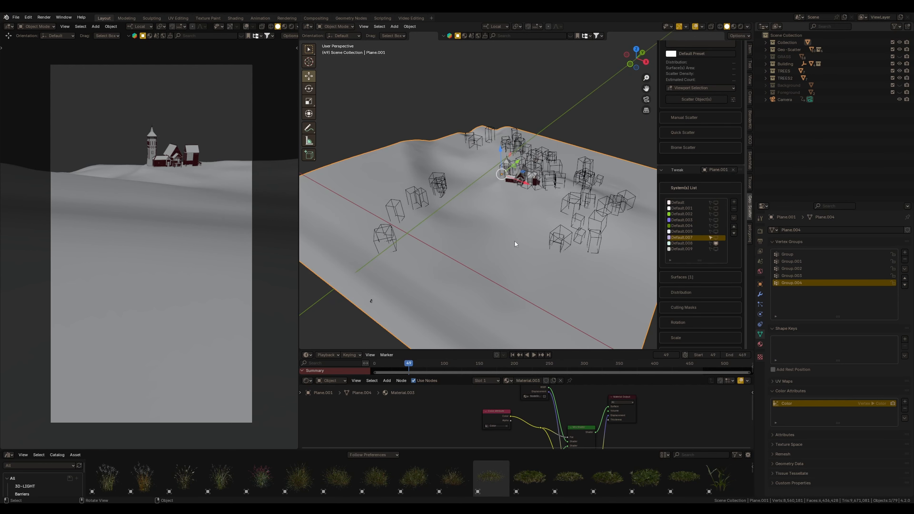
click(716, 243)
click(716, 250)
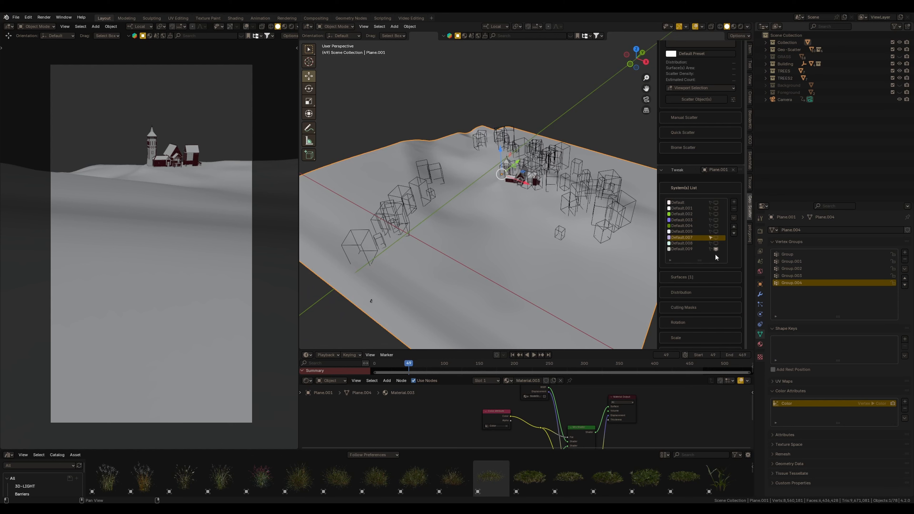
click(716, 243)
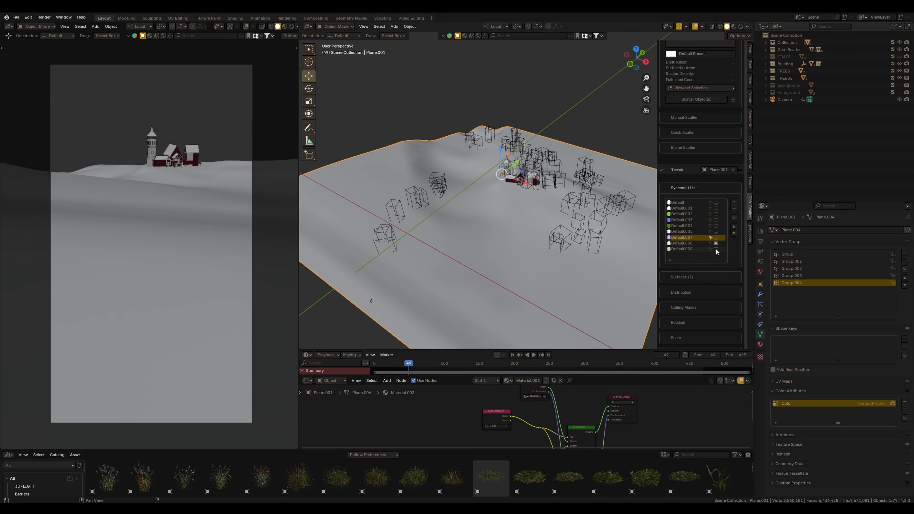
click(717, 249)
click(716, 243)
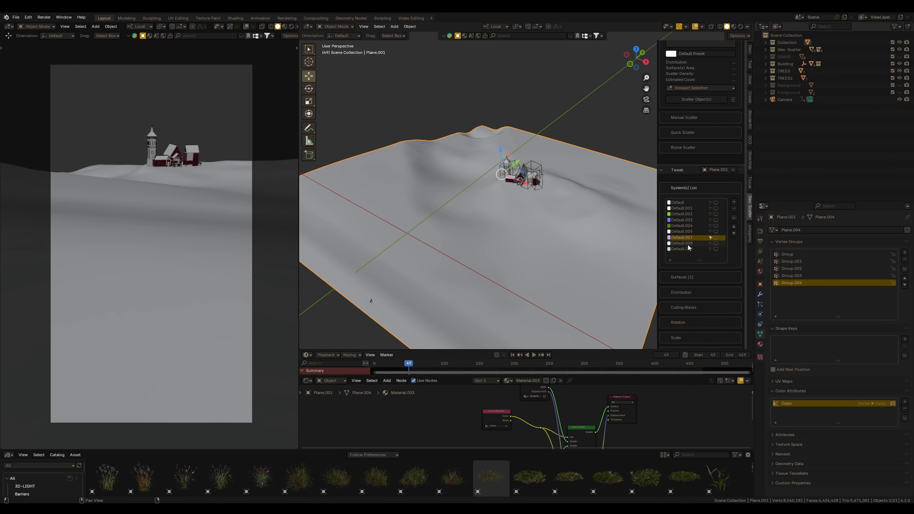
Step: Preview the Default.005 scatter around the houses and show the Default.004 and Default.003 scatters near the camera
click(687, 244)
click(716, 231)
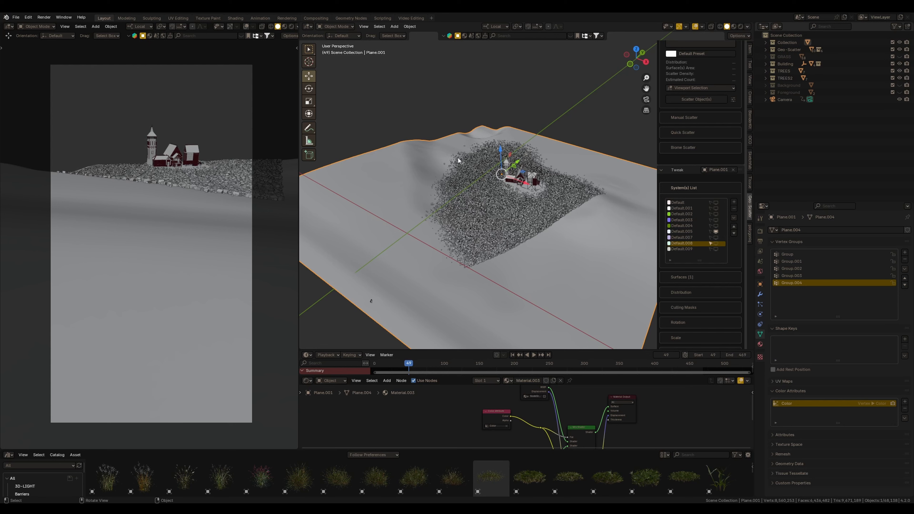
click(716, 232)
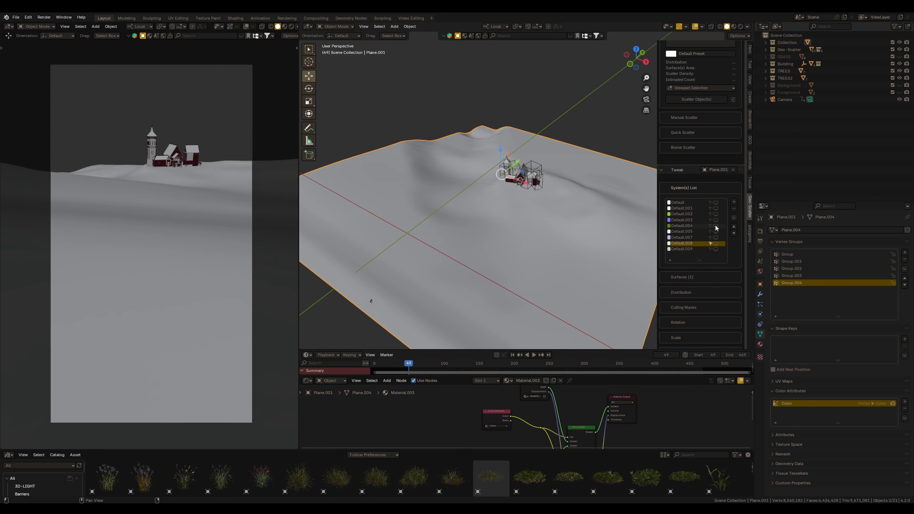
click(716, 226)
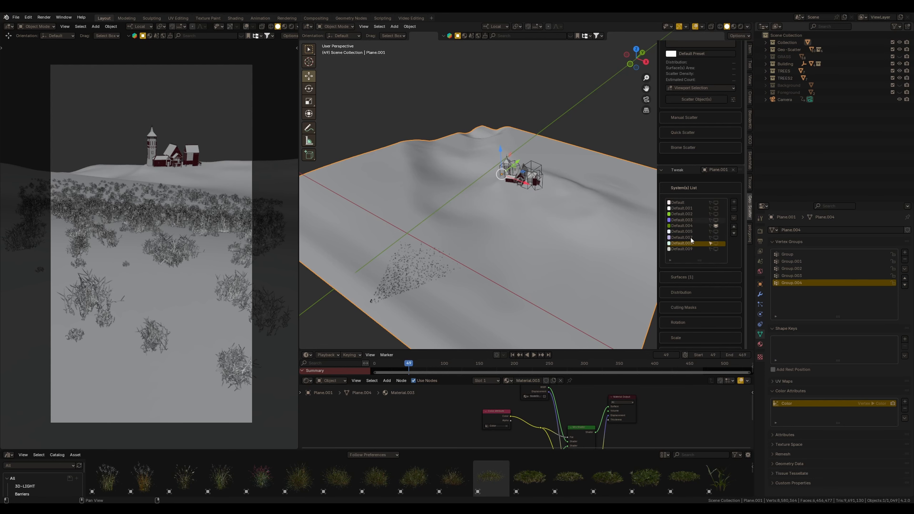
click(716, 219)
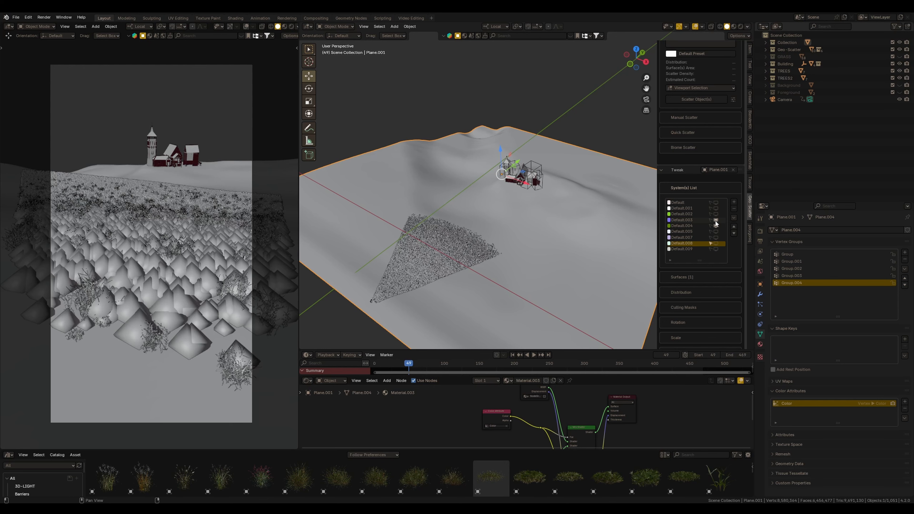
Step: Annotate the camera position and its viewing direction over the terrain in top view, and return to the selection tool
key(KP_7)
click(309, 128)
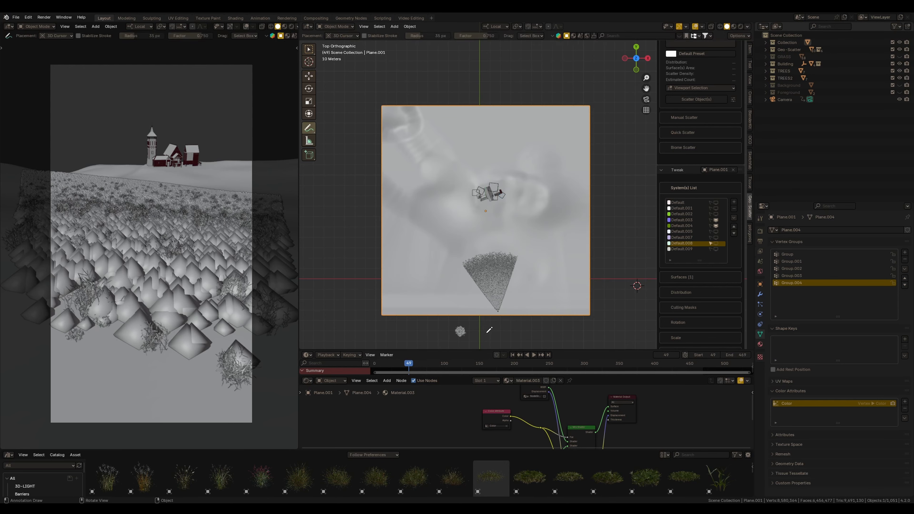
drag(500, 309, 500, 306)
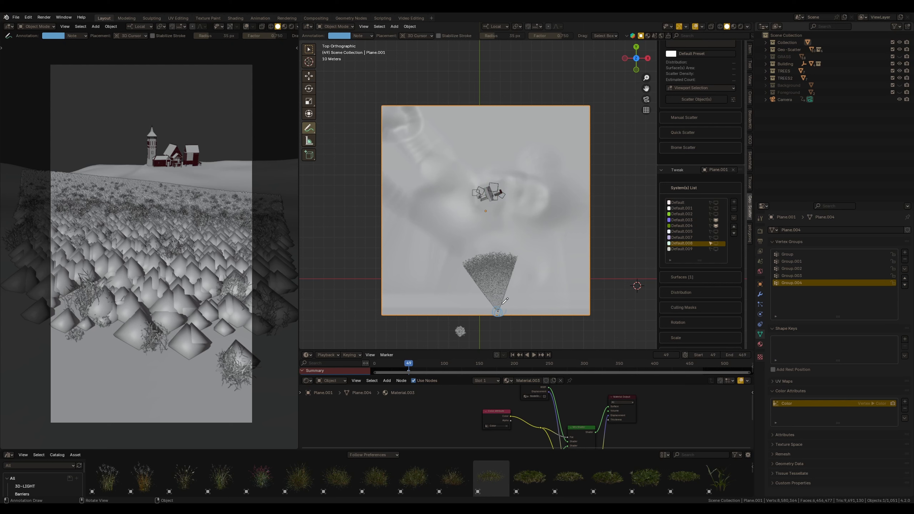
drag(511, 201, 504, 43)
drag(510, 293, 506, 293)
drag(506, 232, 518, 232)
drag(518, 193, 506, 195)
drag(531, 278, 530, 183)
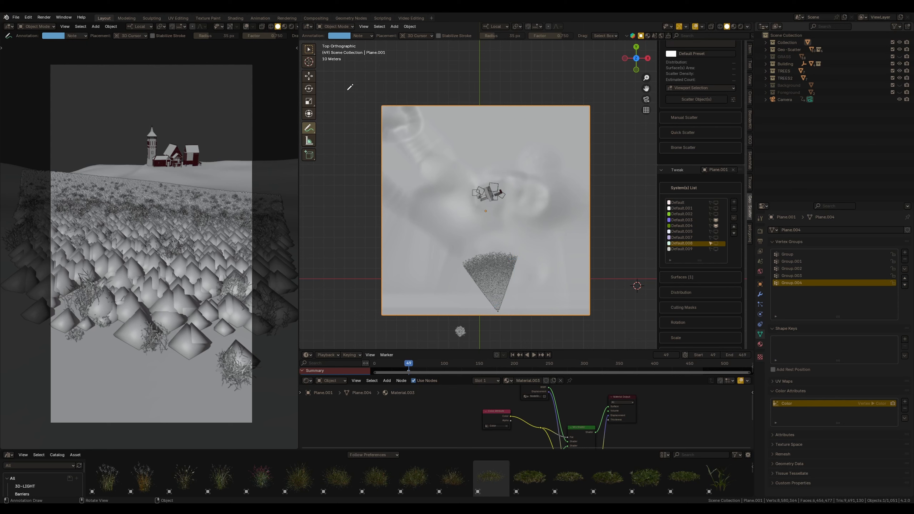
key(w)
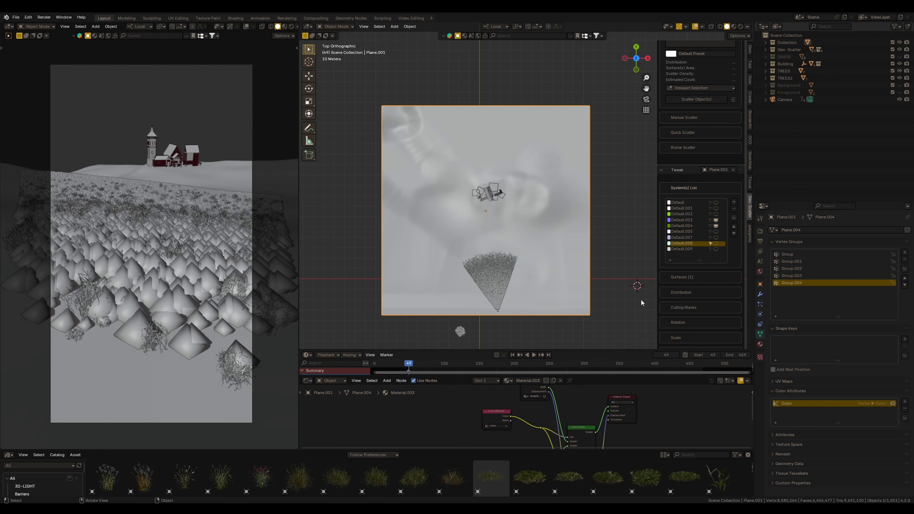
Step: Examine from above how the scattered instances fill the camera's view cone, from its tip up to the houses
scroll(509, 253, up, 2)
scroll(489, 333, up, 3)
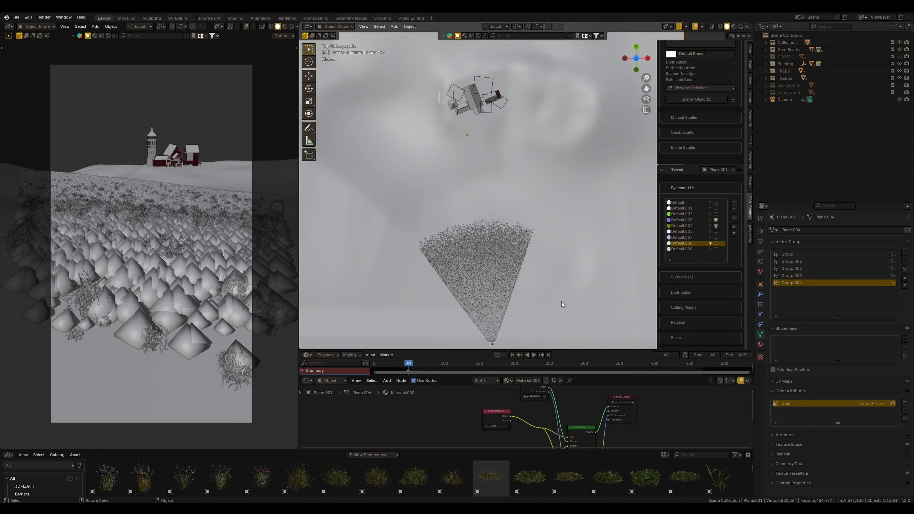
scroll(489, 257, up, 5)
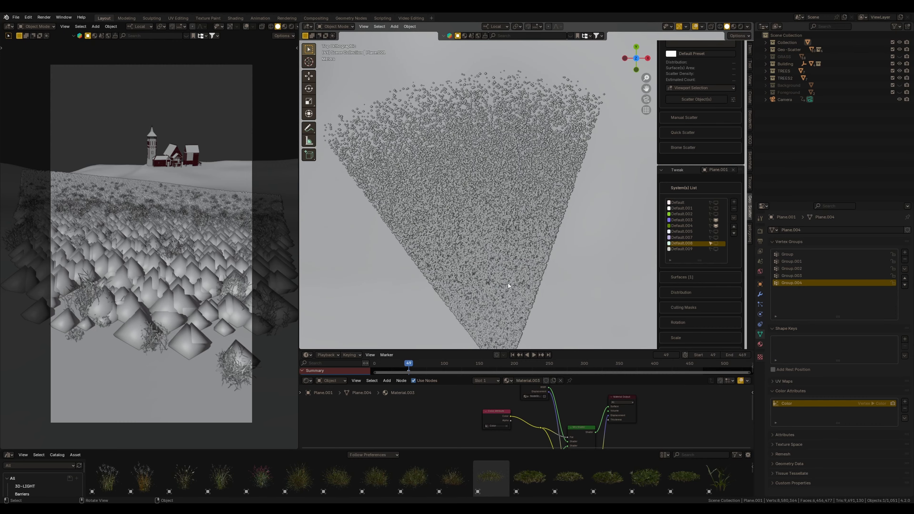
scroll(499, 282, up, 2)
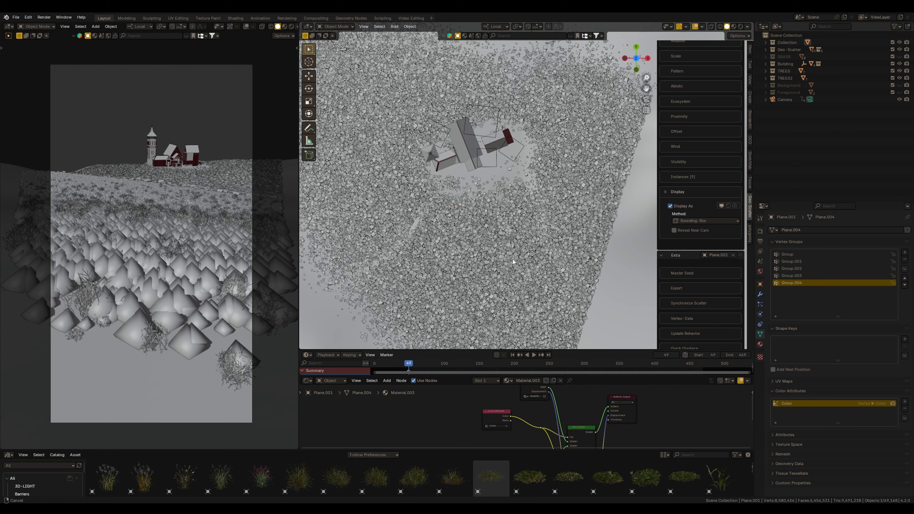
shift+middle_drag(512, 259, 469, 198)
scroll(466, 174, up, 2)
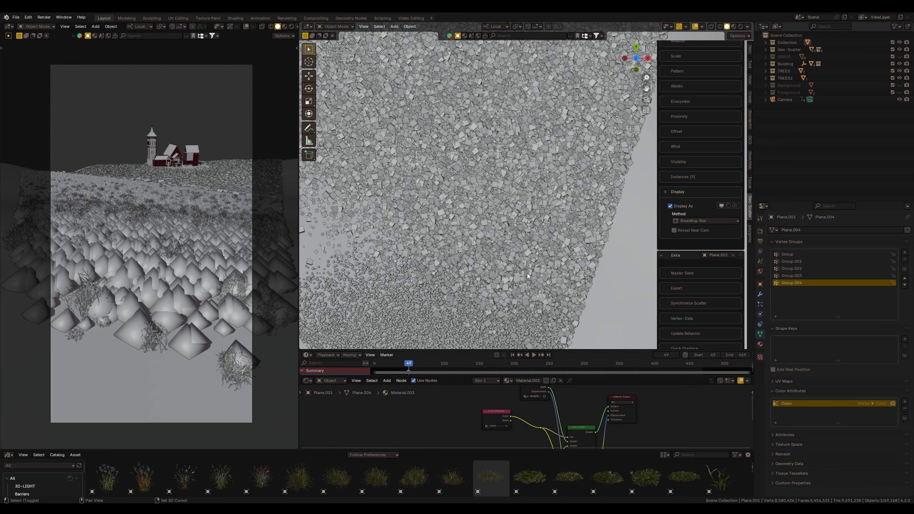
scroll(526, 271, up, 2)
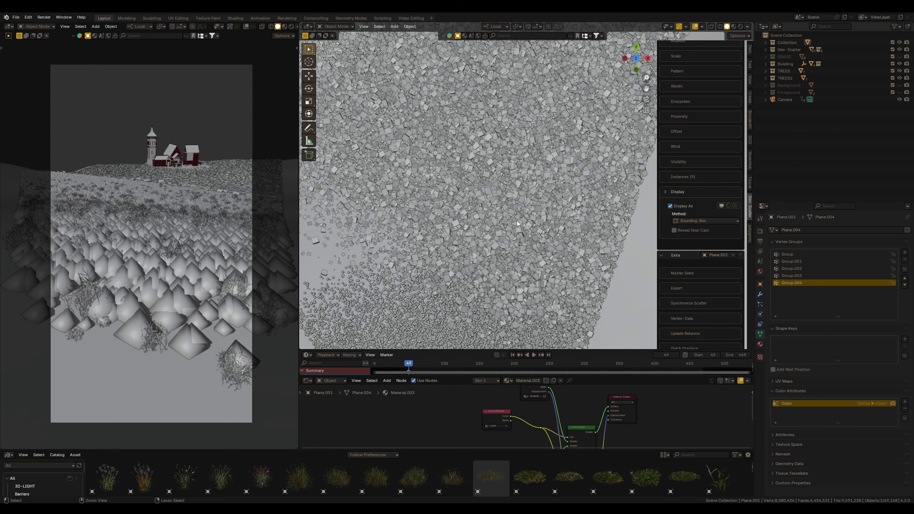
scroll(518, 225, down, 3)
Step: Hide the Default.005 and Default.003 scatters in the viewport
scroll(673, 214, up, 10)
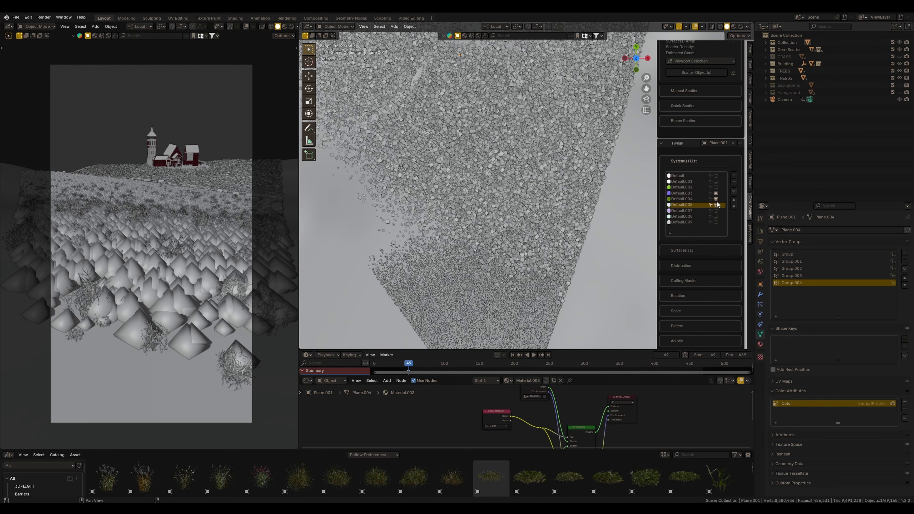
click(716, 205)
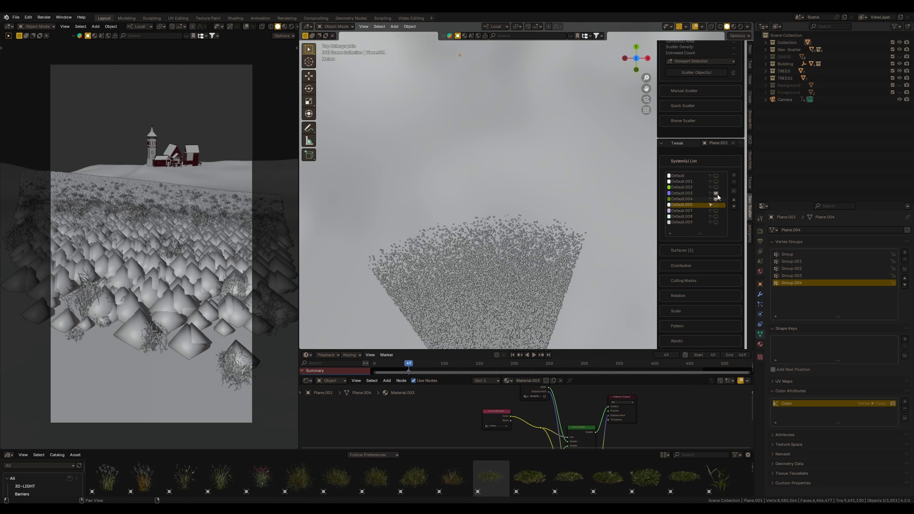
click(716, 194)
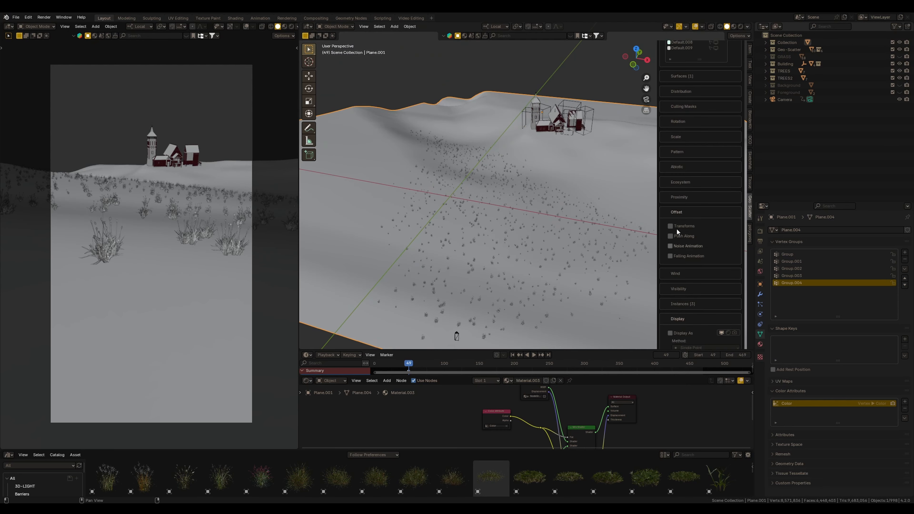
Step: Open the grass scatter's Wind settings and play the animation to check the turbulence movement
click(668, 210)
click(669, 228)
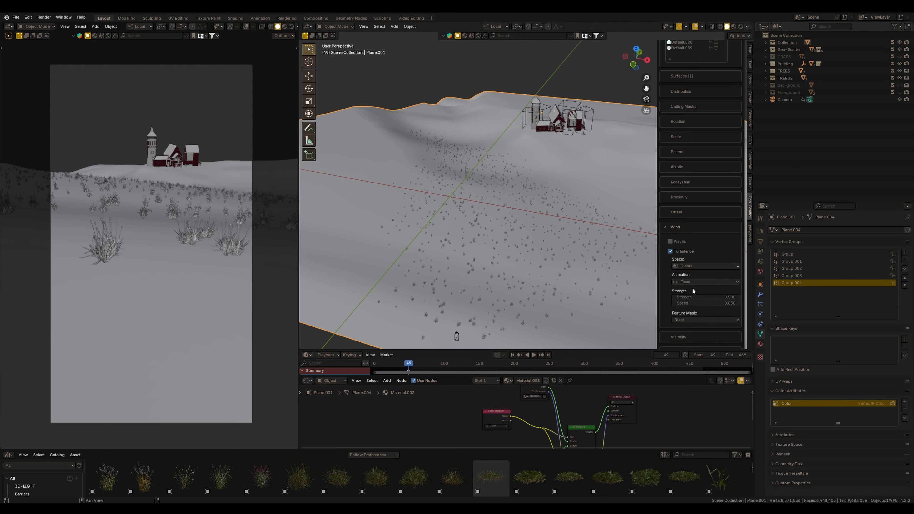
scroll(695, 256, down, 2)
scroll(694, 256, down, 2)
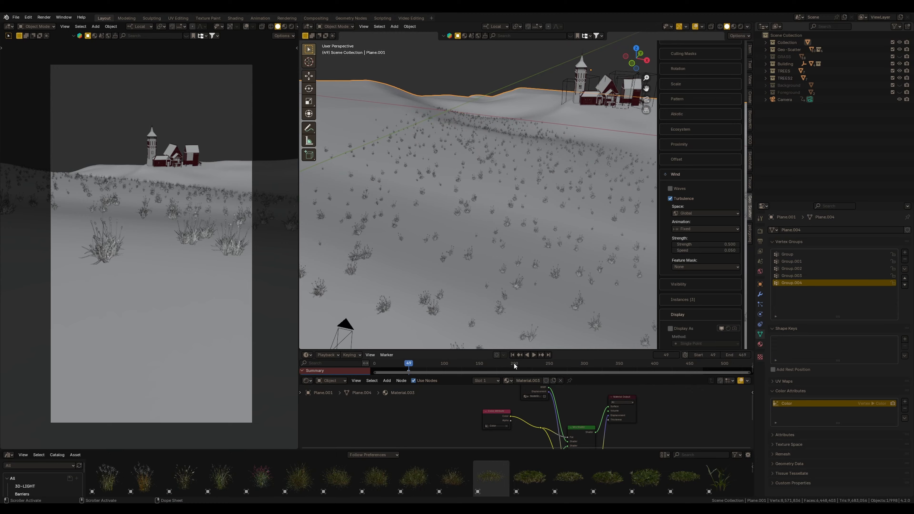
key(space)
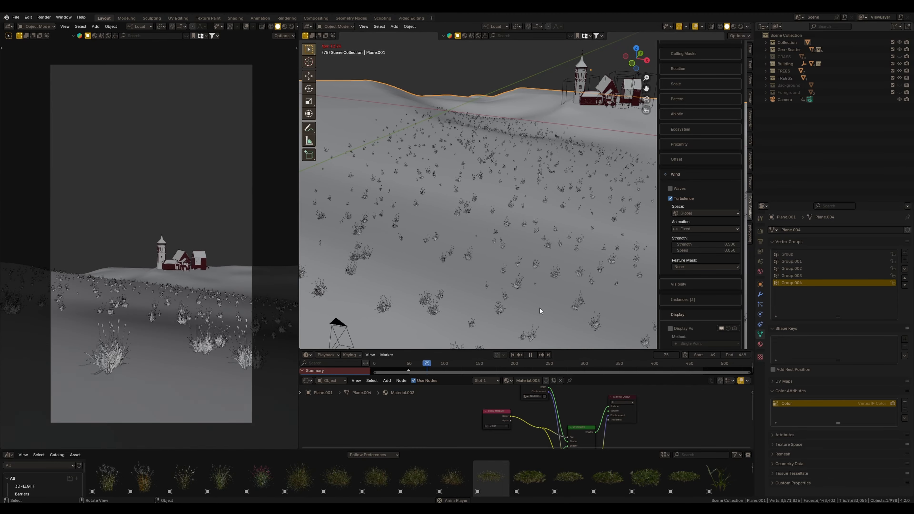
key(space)
scroll(508, 270, up, 3)
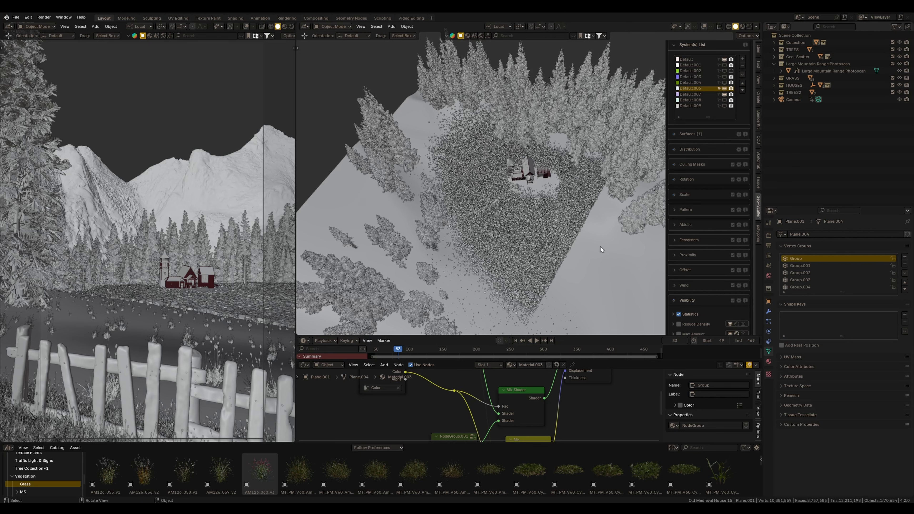
Step: Turn off Cam Optimization in the Visibility settings of the Default.005 scatter
middle_drag(600, 246, 589, 239)
scroll(705, 212, down, 8)
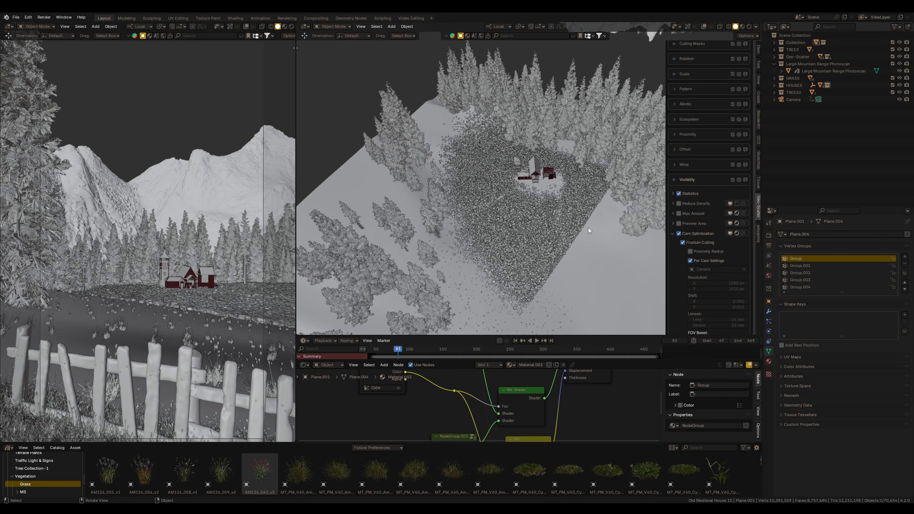
scroll(680, 180, down, 4)
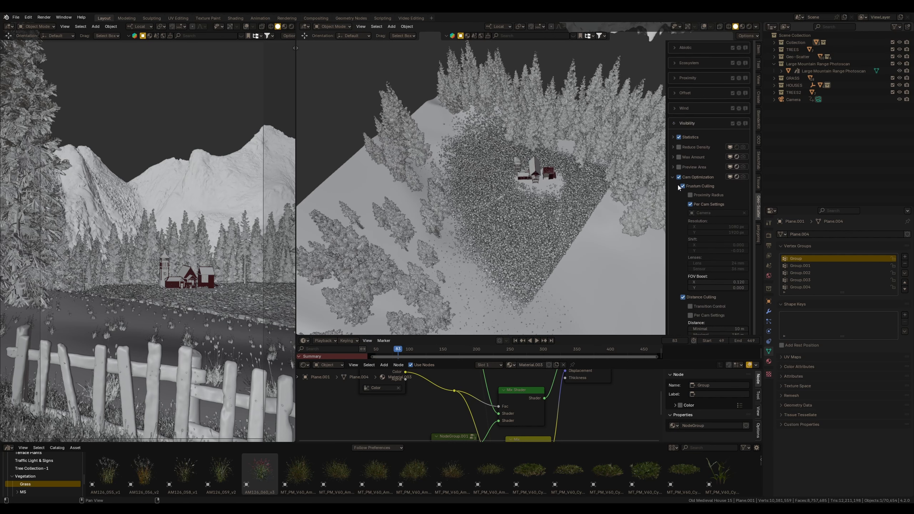
click(679, 177)
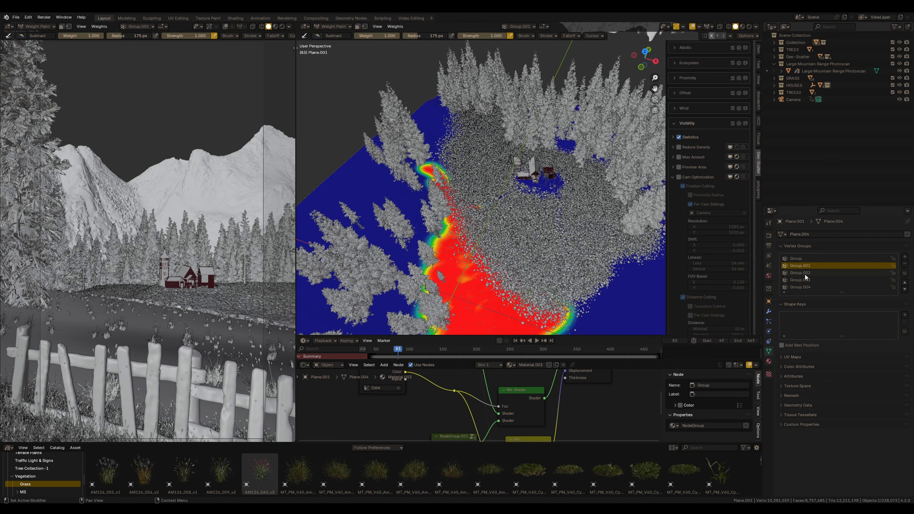
Step: Display the weights of the terrain's vertex group Group.002
click(802, 273)
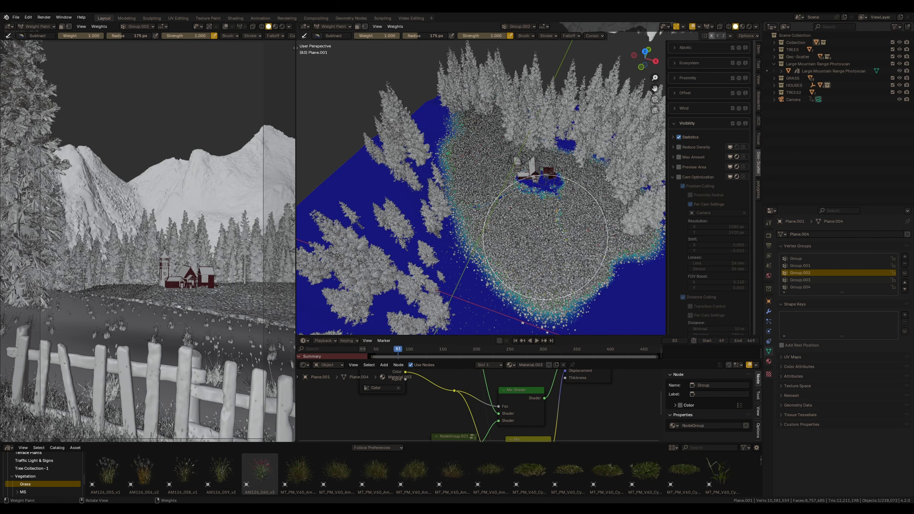
Step: Turn Cam Optimization back on in the Visibility settings of the Default.005 scatter
key(f)
click(586, 262)
click(679, 178)
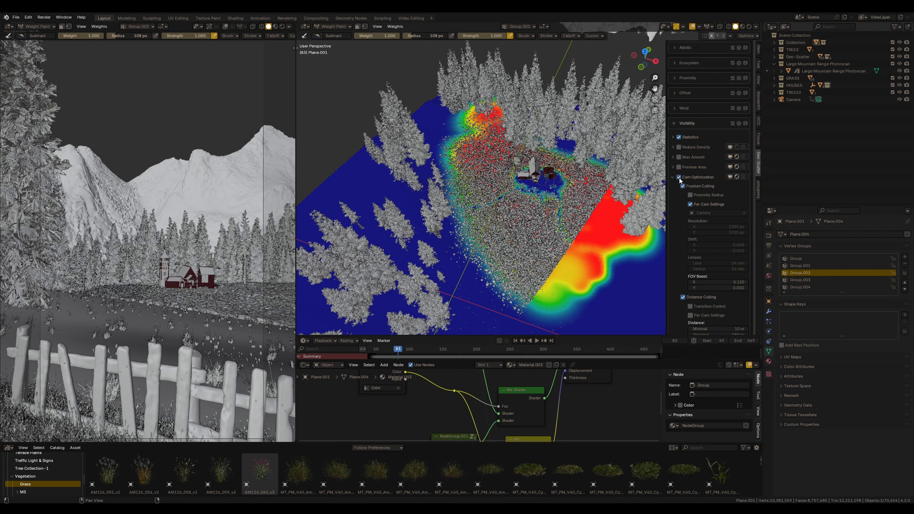
Step: Return the terrain to Object Mode and play the animation to check how the scatter is culled by the camera view
key(ctrl+Tab)
key(space)
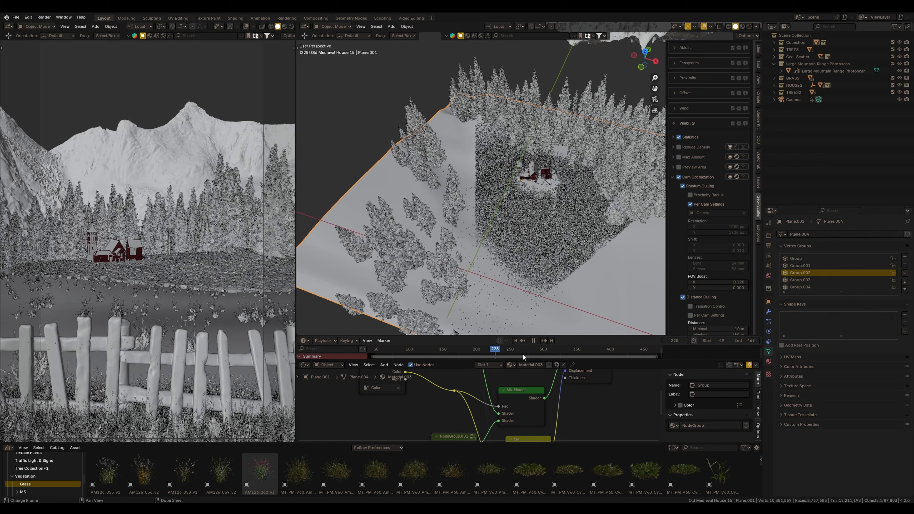
drag(562, 355, 492, 358)
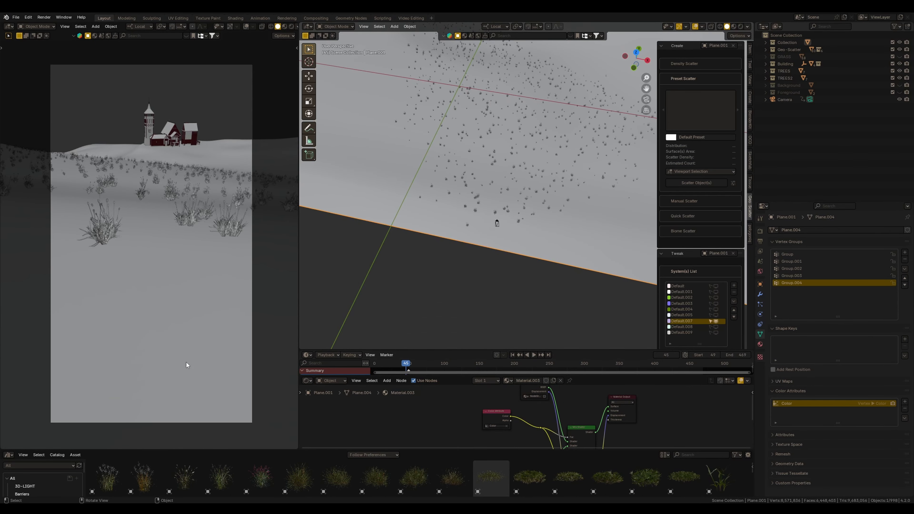
Step: Show the Foreground collection in the viewport and examine the fence
click(900, 93)
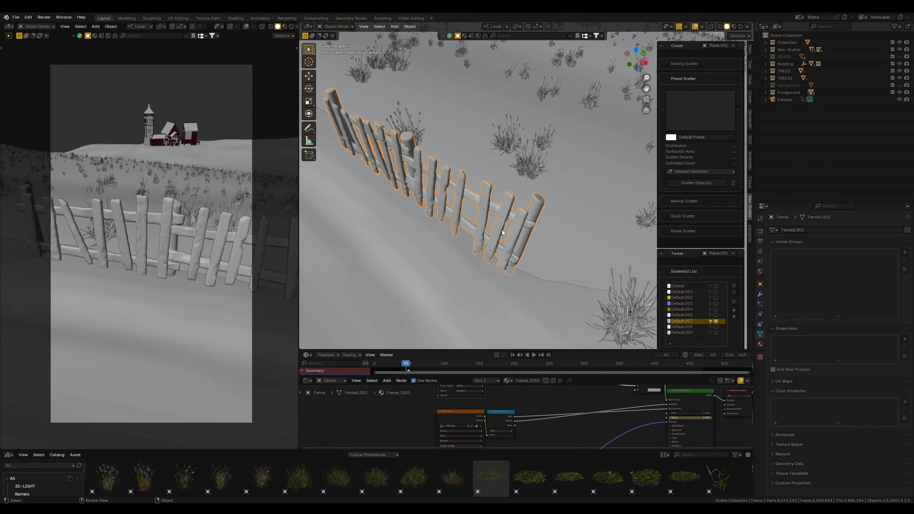
mouse_move(502, 288)
middle_down()
mouse_move(505, 251)
mouse_move(518, 282)
middle_up()
scroll(507, 251, up, 4)
scroll(506, 251, down, 4)
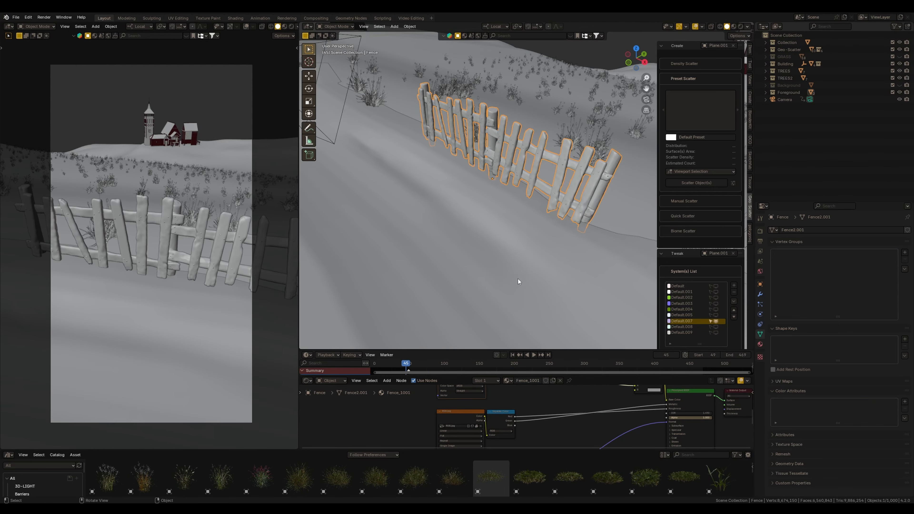
Step: Select the foreground ground plane in front of the fence and examine its mesh density in wireframe
click(494, 287)
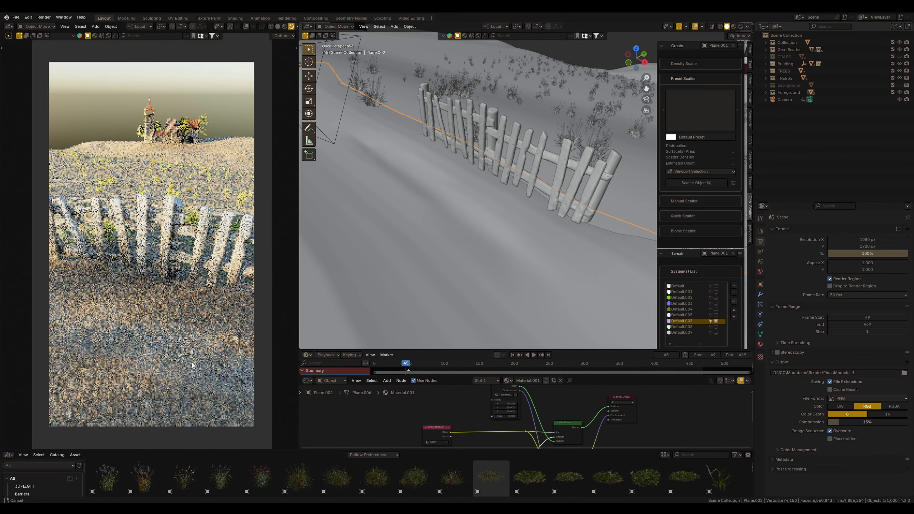
scroll(175, 399, up, 2)
shift+middle_drag(186, 388, 175, 366)
key(shift+z)
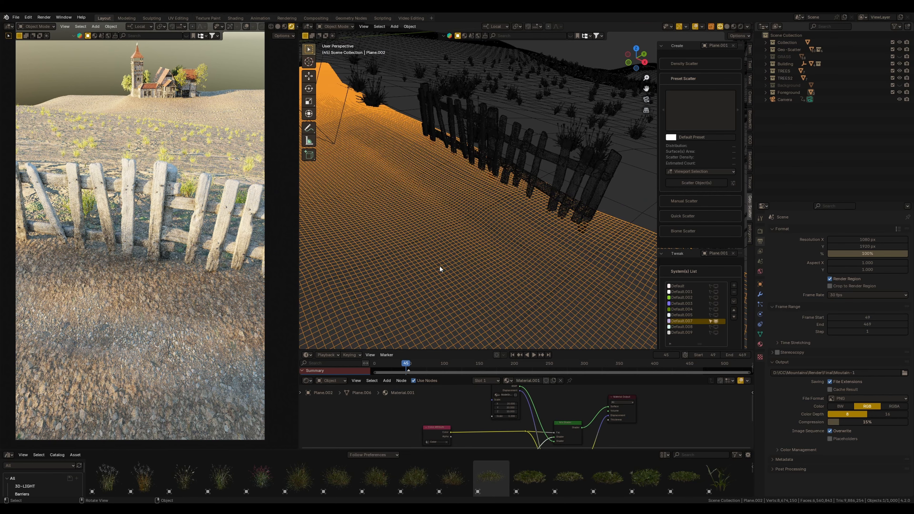
middle_drag(494, 225, 436, 230)
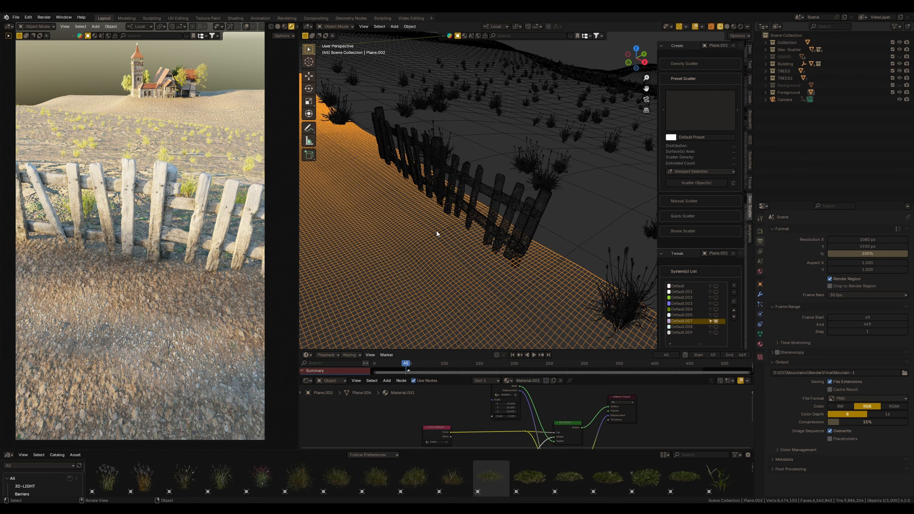
shift+middle_drag(420, 273, 444, 255)
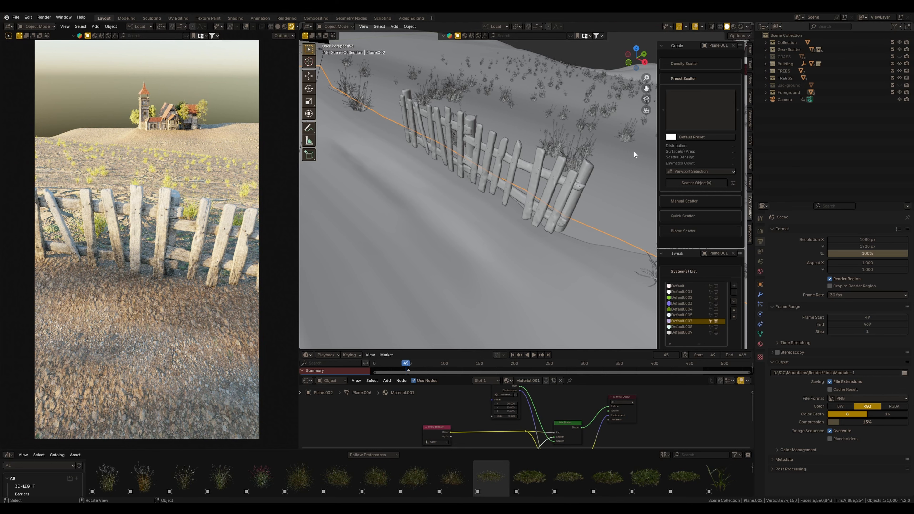
Step: Select the main terrain Plane.001 and examine its scattered vegetation from the top view
click(627, 148)
shift+middle_drag(602, 155, 432, 250)
shift+middle_drag(522, 176, 390, 270)
scroll(533, 184, down, 3)
key(grave)
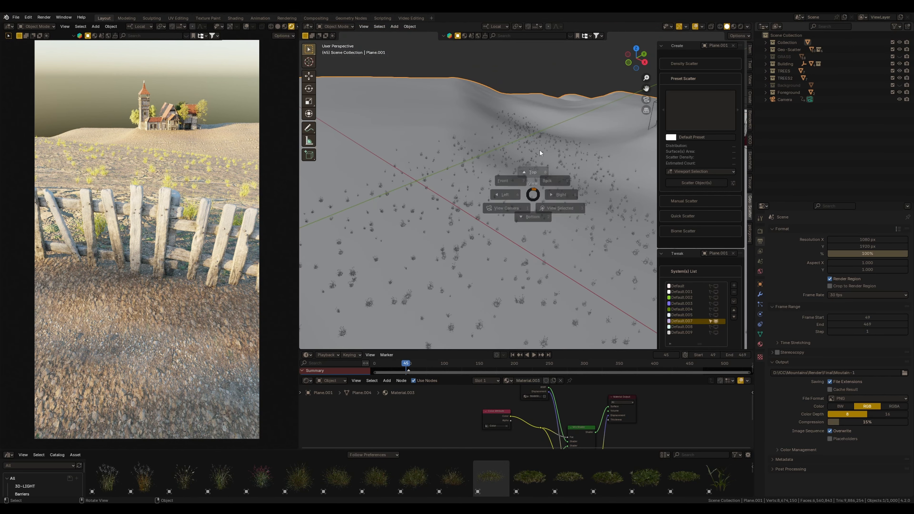
click(529, 163)
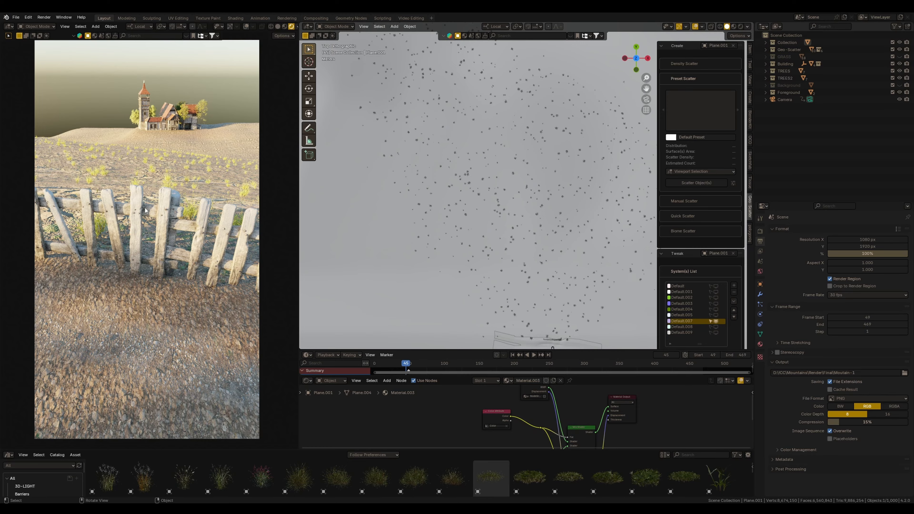
Step: Show the Default.006 grass scatter on the foreground plane Plane.002, stop the playback and return to the first frame
click(716, 286)
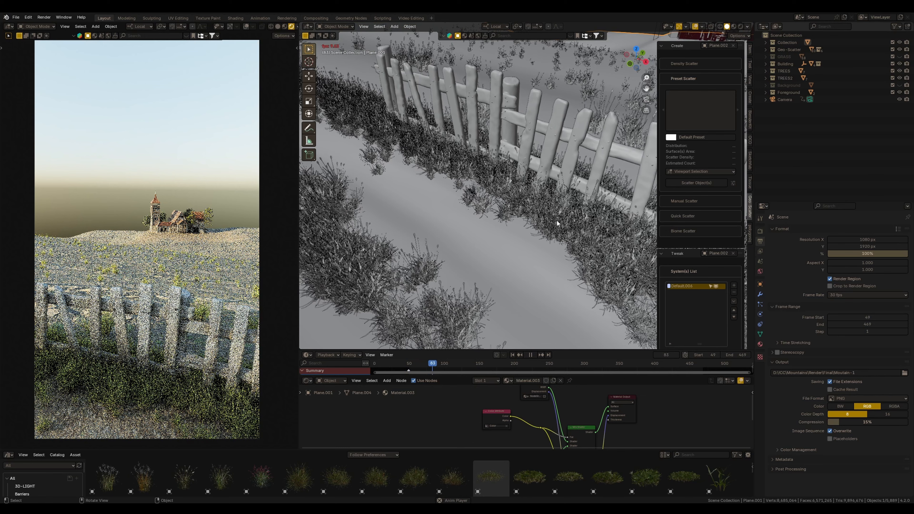
key(space)
click(512, 354)
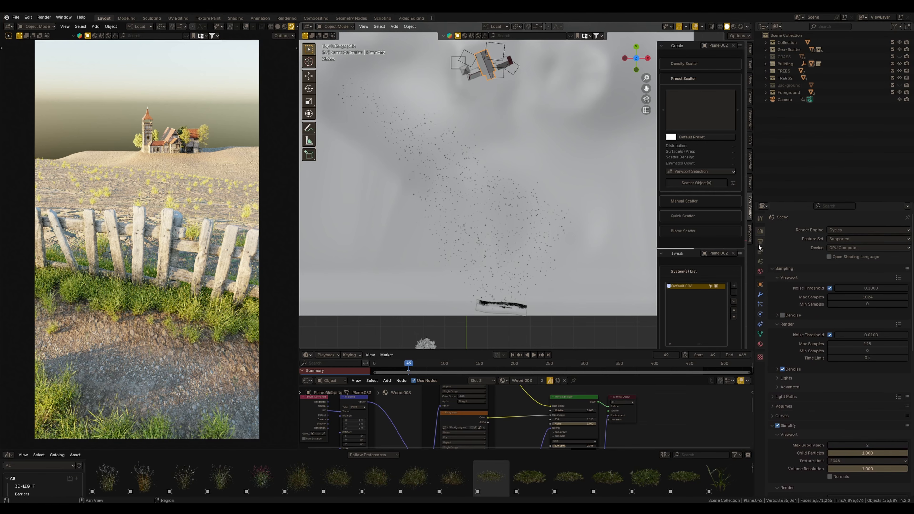
Step: Examine the Simplify section of the render settings and its Texture Limit options for the final render
click(760, 244)
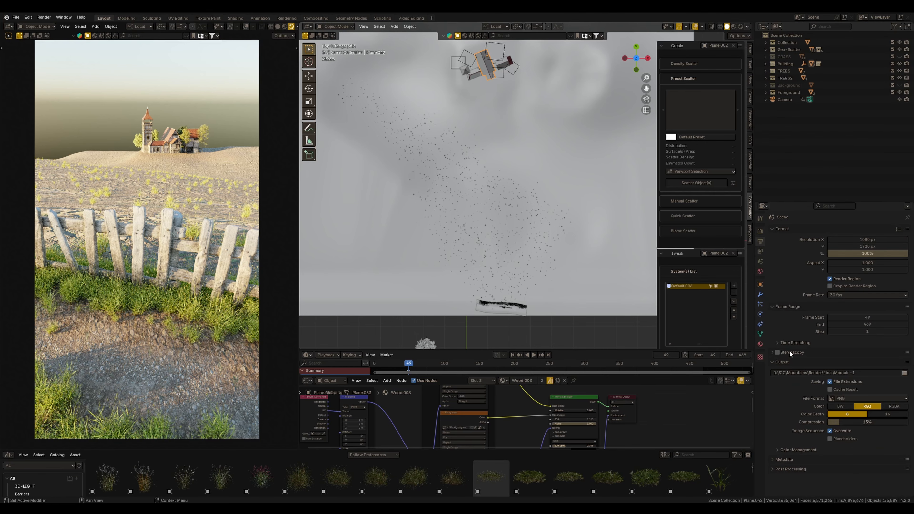
click(759, 231)
scroll(792, 334, down, 5)
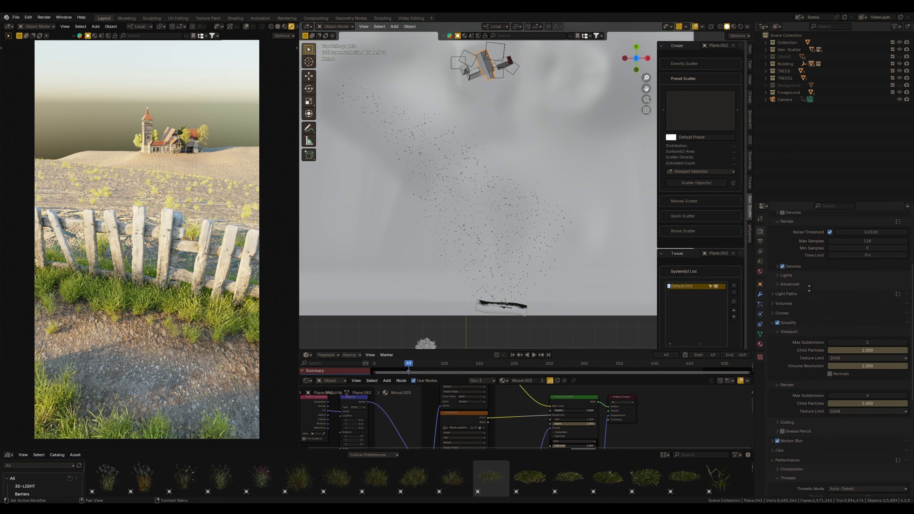
scroll(813, 375, down, 4)
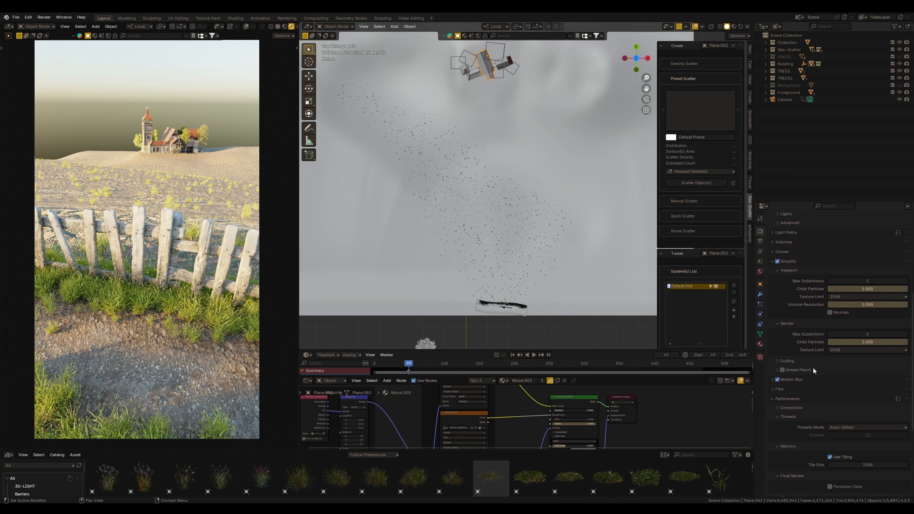
click(841, 354)
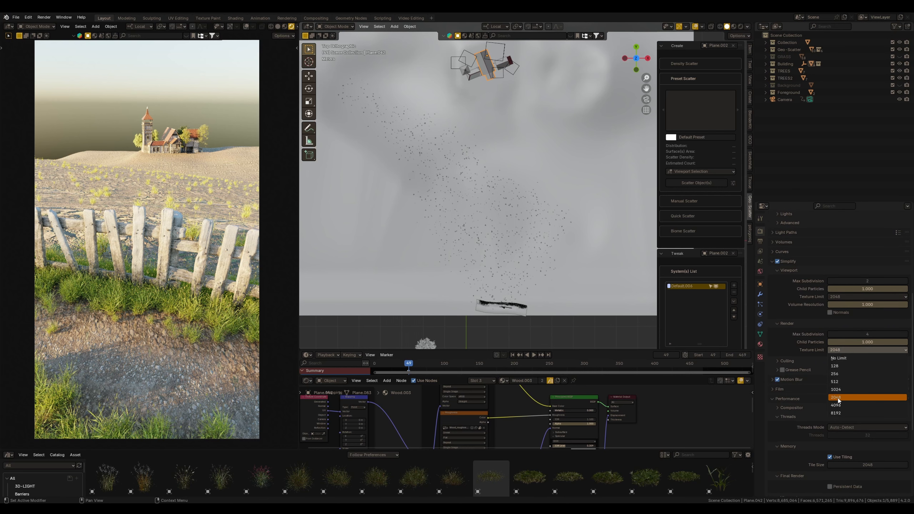
click(835, 381)
click(835, 350)
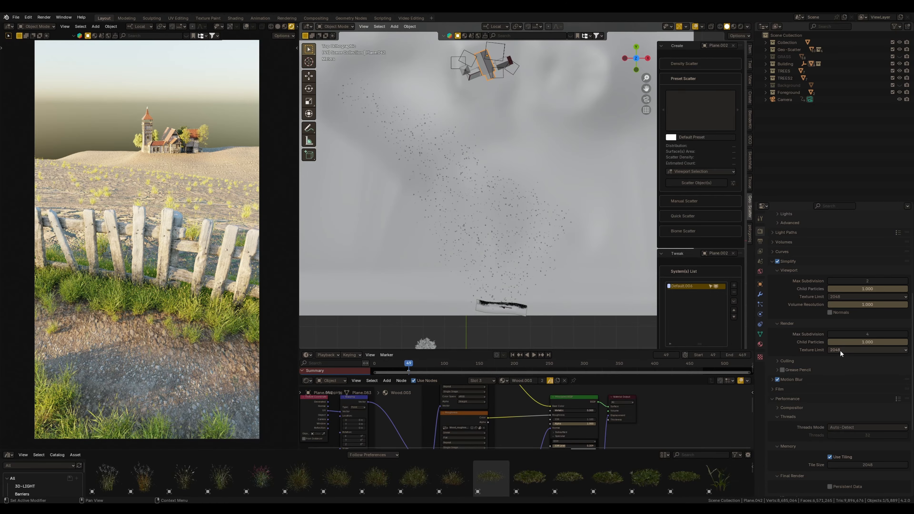
click(840, 352)
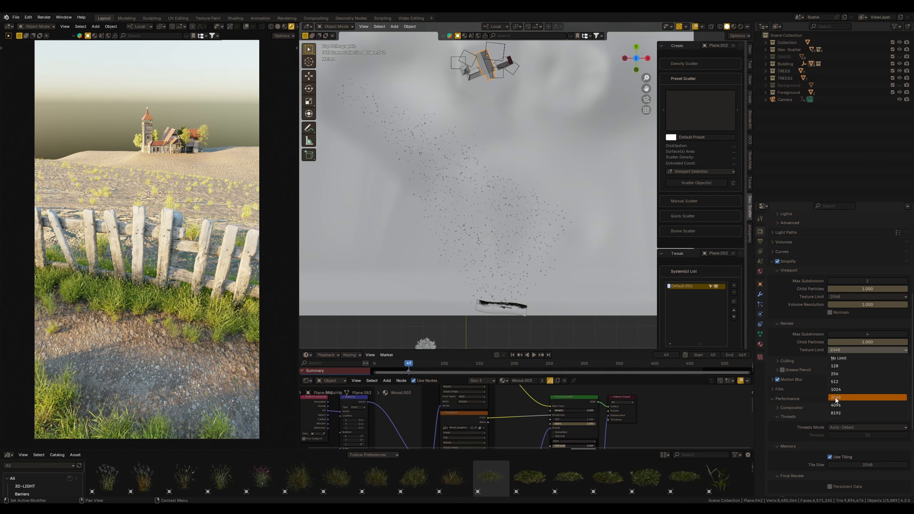
click(834, 351)
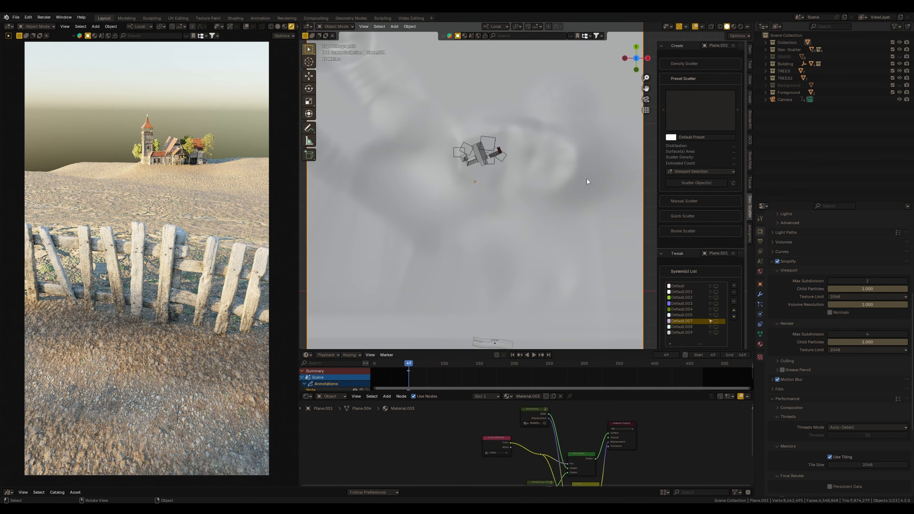
Step: Hide the TREES and TREES2 collections in the viewport and play the camera animation
click(899, 71)
click(899, 77)
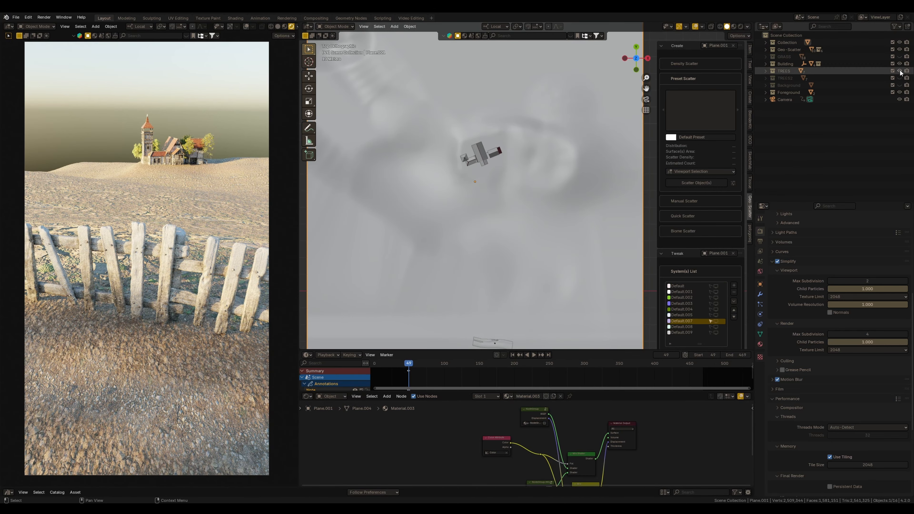
key(space)
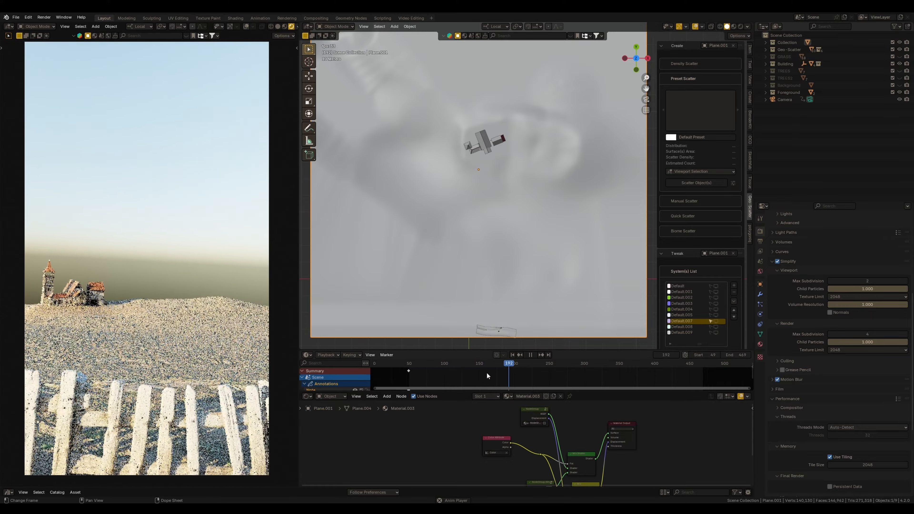
key(space)
Step: Select the camera and rotate it about 8° around Z in the top view
click(784, 100)
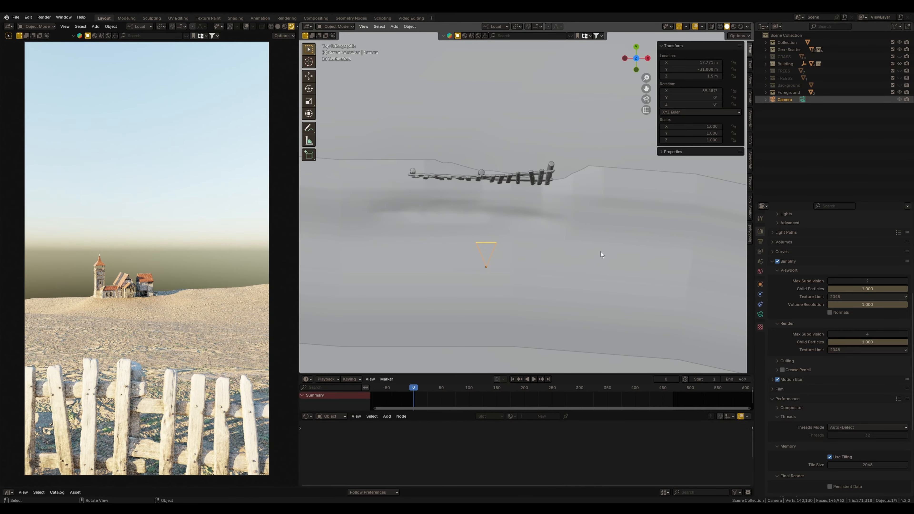
key(r)
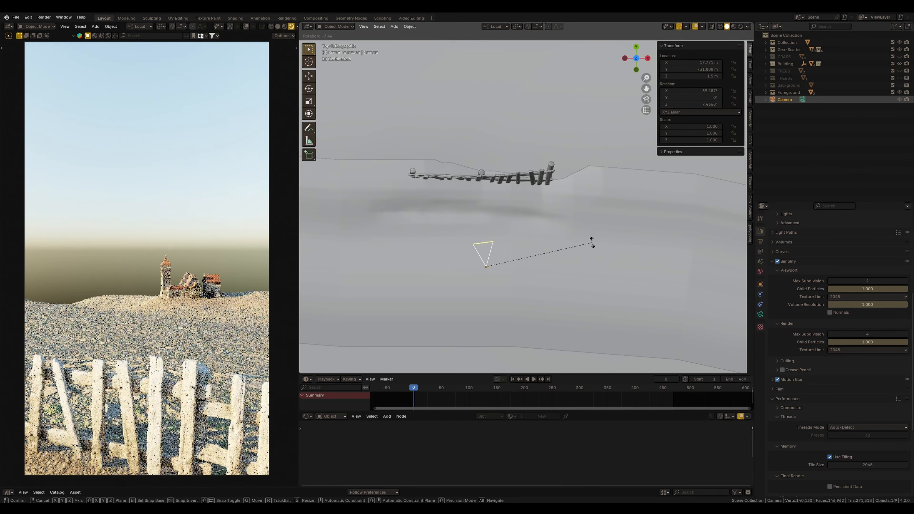
click(584, 244)
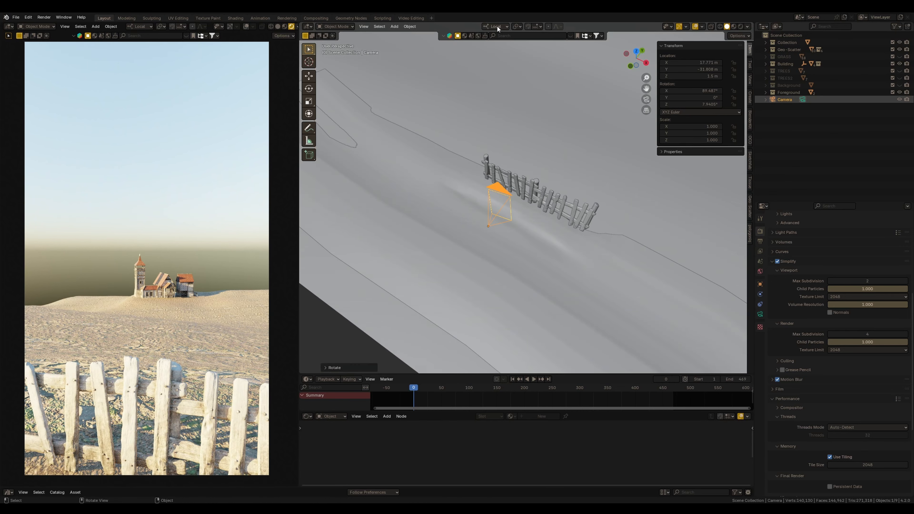
Step: Check that the transform orientation is Local and examine the camera's local axes with the Move gizmo
click(495, 26)
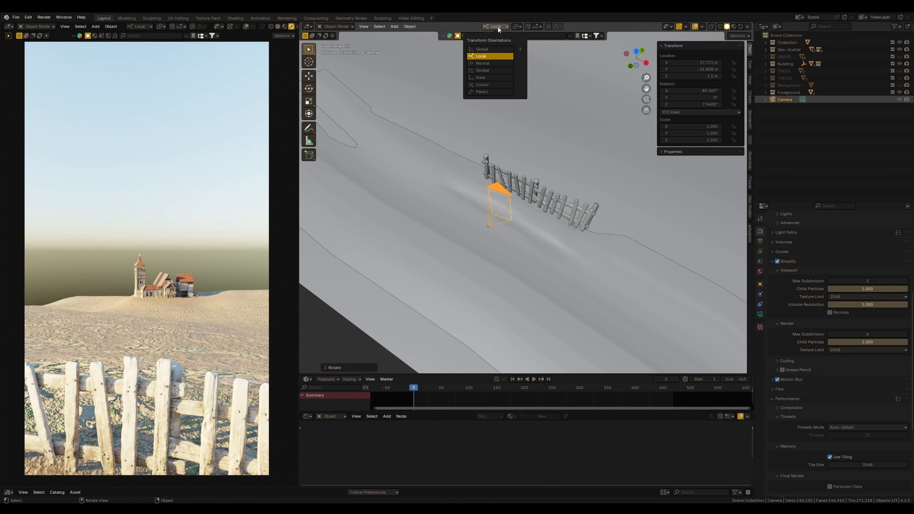
click(495, 26)
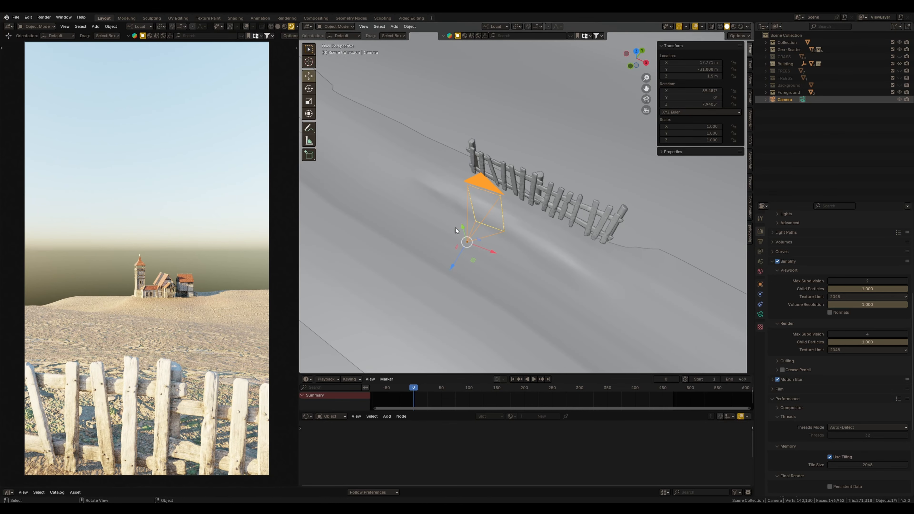
alt+middle_drag(456, 228, 543, 251)
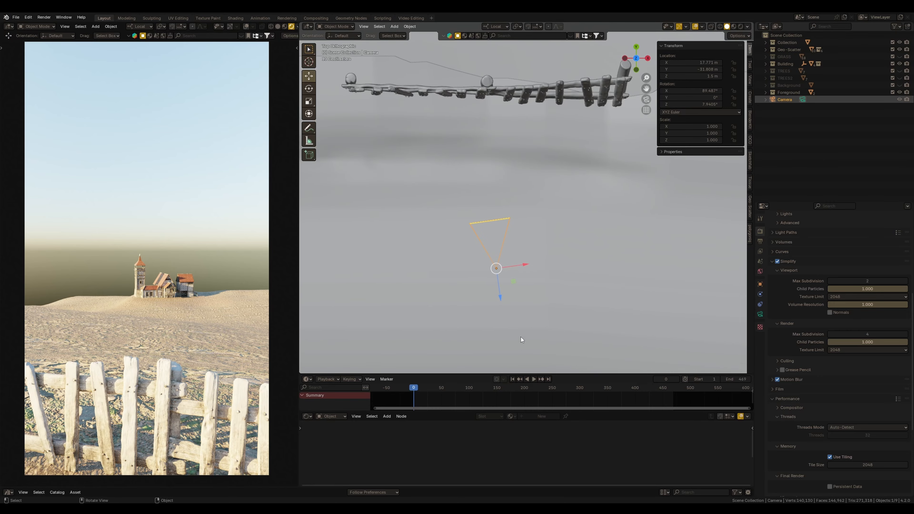
middle_drag(521, 337, 511, 278)
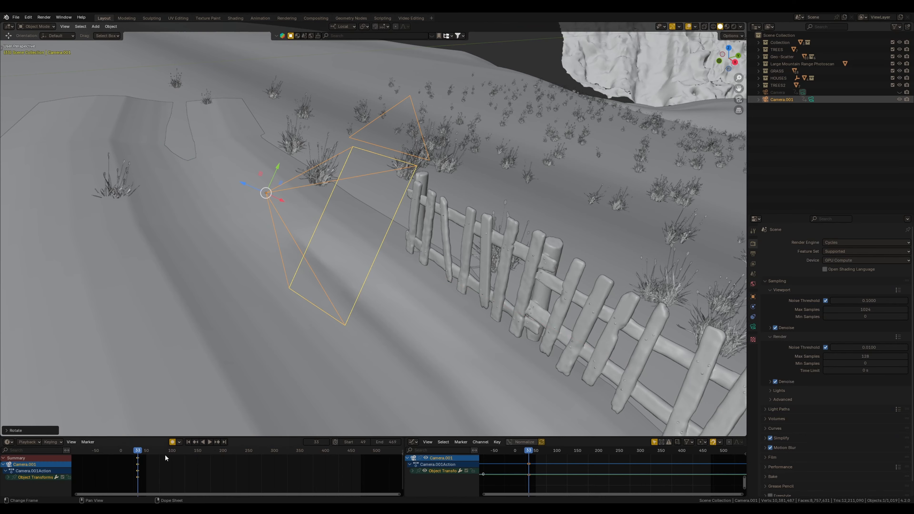
Step: Rotate Camera.001 in the top view to auto-key its rotation at frame 64, and scrub through the timeline
key(KP_7)
key(r)
click(532, 268)
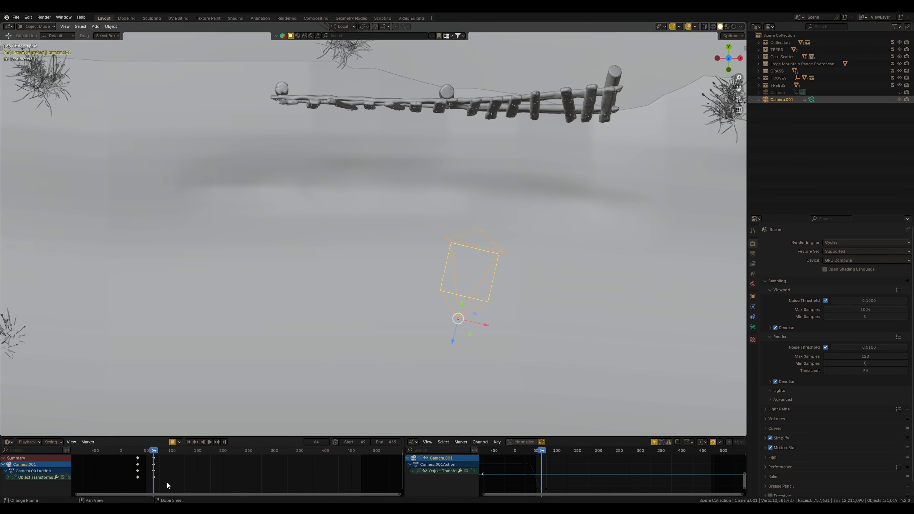
drag(171, 482, 123, 464)
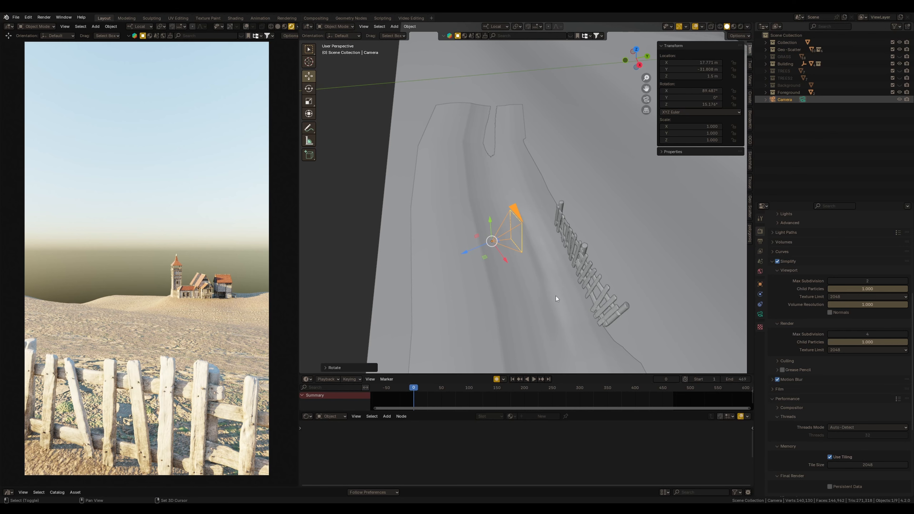
Step: With auto keying on, tilt the camera down about 26° around its local X axis at frame 0
middle_drag(556, 296, 598, 280)
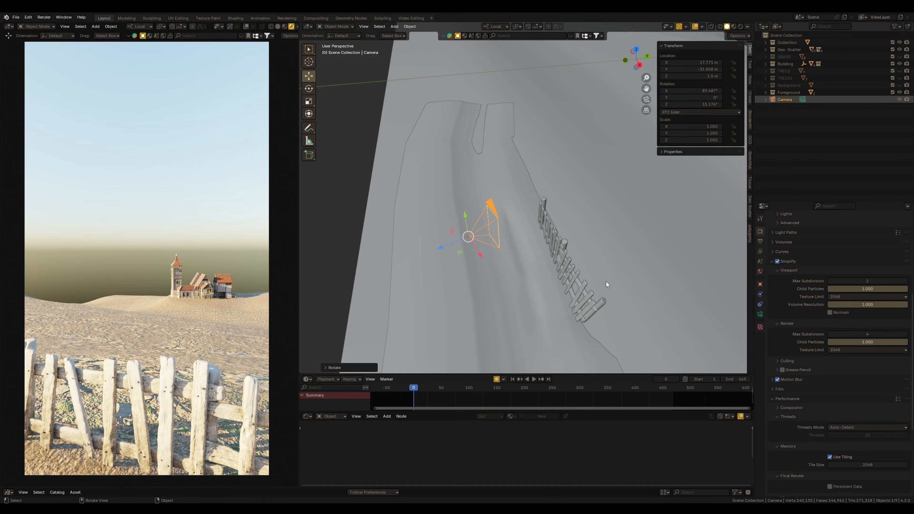
key(r)
key(x)
key(x)
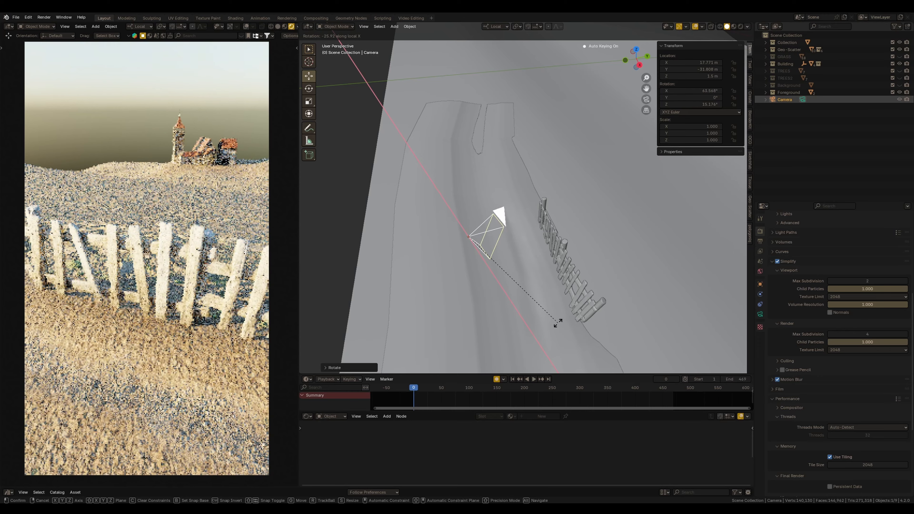
click(557, 322)
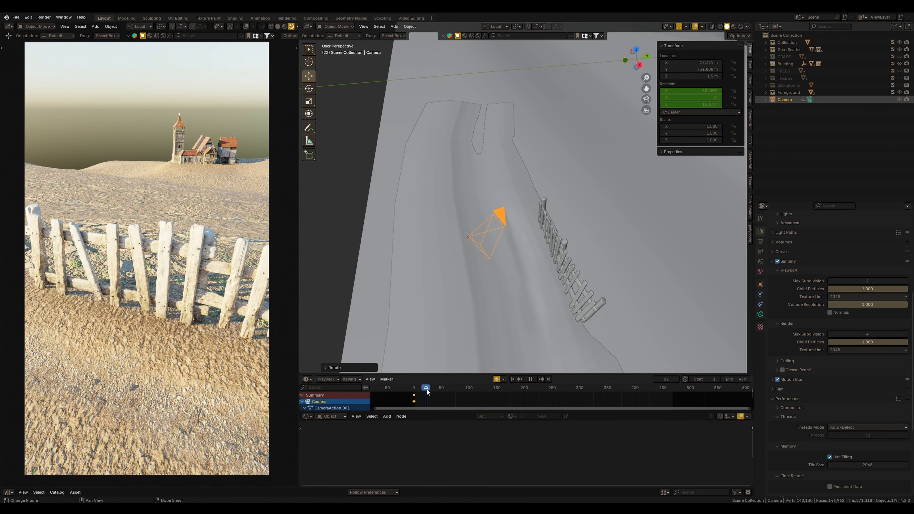
Step: At frame 33, tilt the camera up around its local X axis and turn it slightly left in the top view to auto-key its rotation
key(r)
key(x)
key(x)
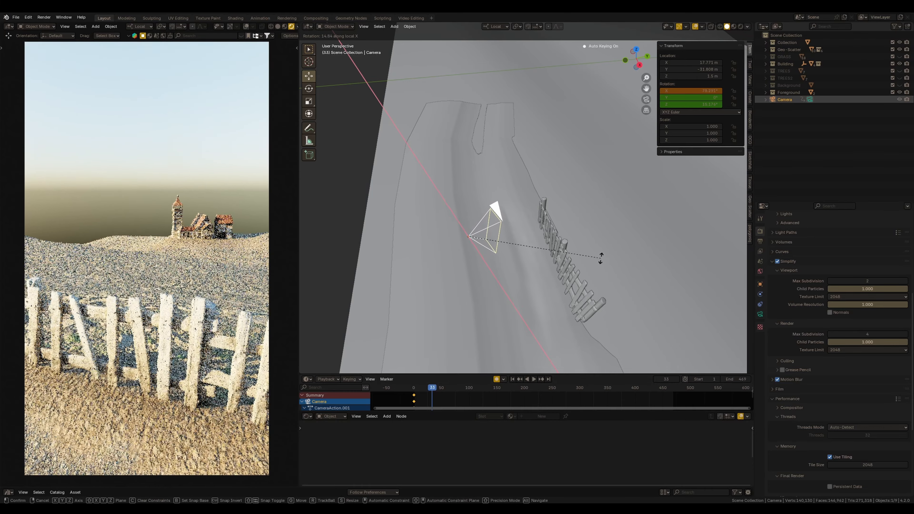
click(599, 282)
key(grave)
click(596, 216)
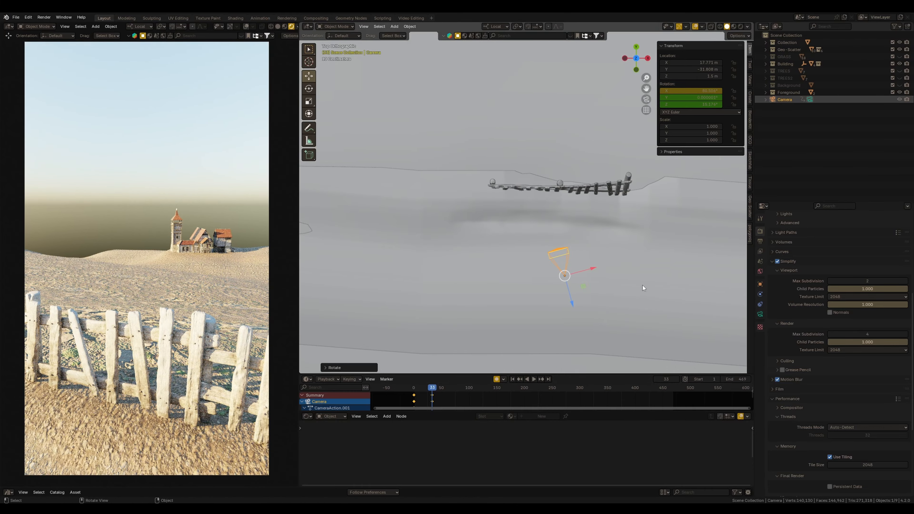
key(r)
click(642, 276)
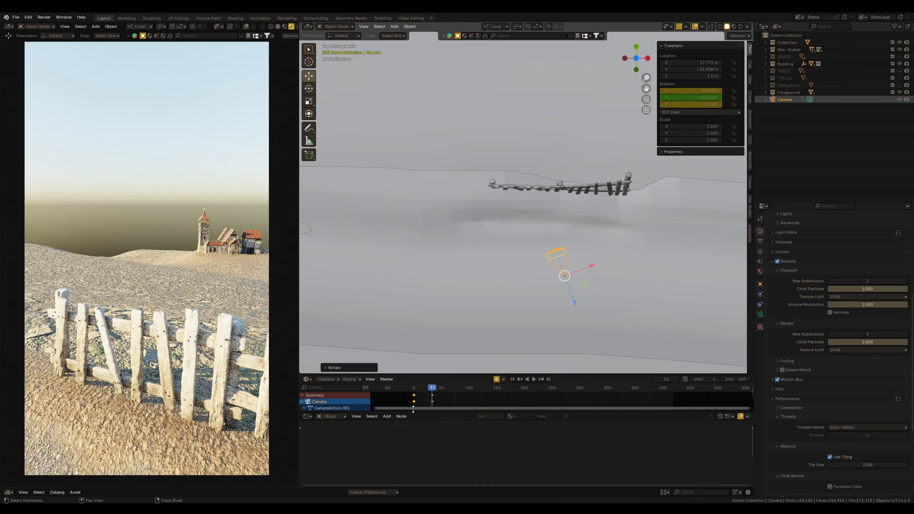
Step: Enlarge the timeline, move the camera's second rotation keyframe to about frame 44, and play back the animation
drag(431, 387, 450, 389)
key(space)
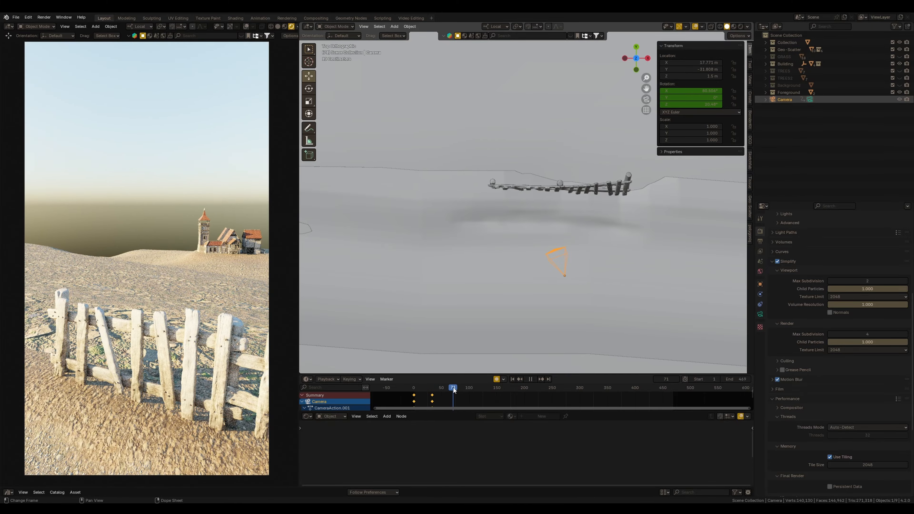
click(436, 371)
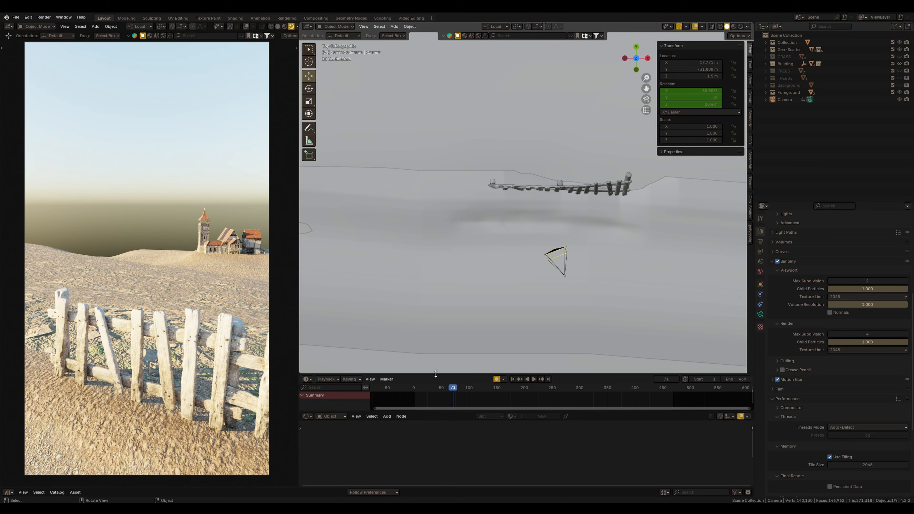
drag(436, 373, 433, 332)
click(560, 236)
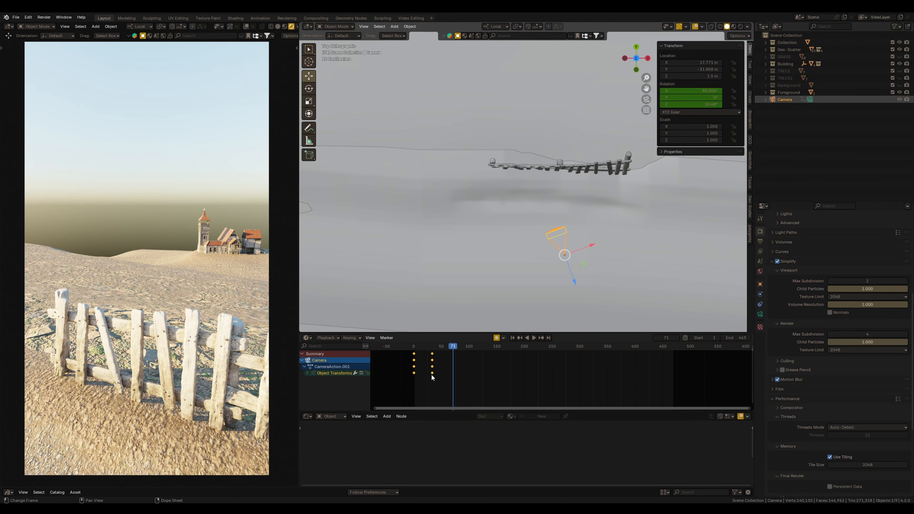
mouse_move(432, 374)
mouse_down()
mouse_move(441, 372)
mouse_move(427, 365)
mouse_up()
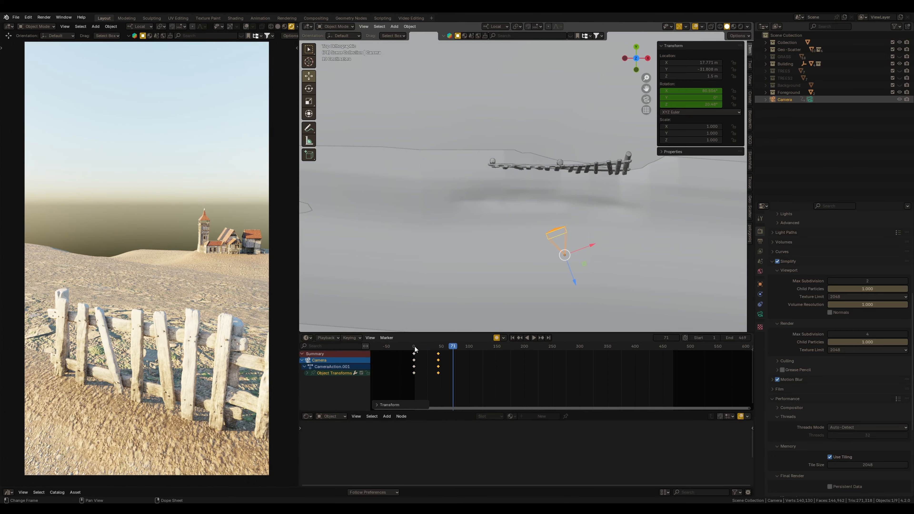
key(shift+Left)
key(space)
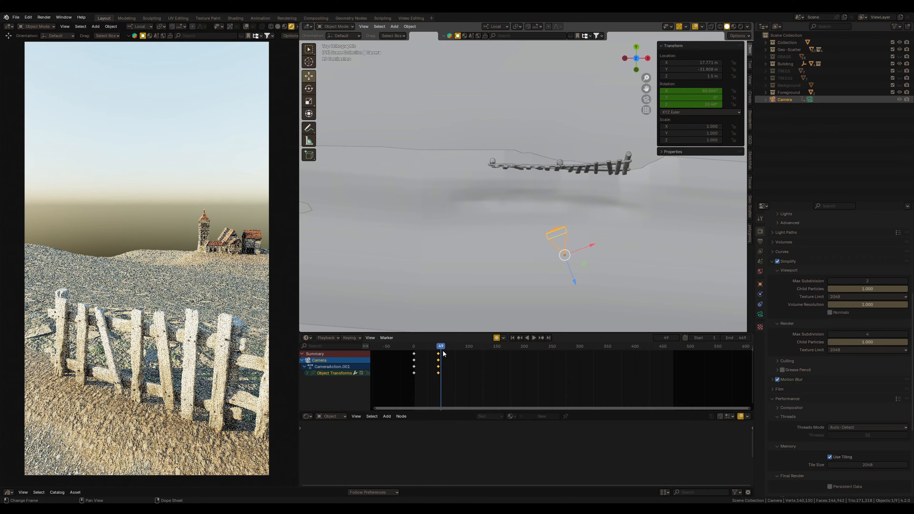
Step: Tilt the camera slightly up around its local X axis to auto-key its rotation at frame 92
click(458, 348)
middle_drag(527, 306, 597, 230)
key(r)
key(x)
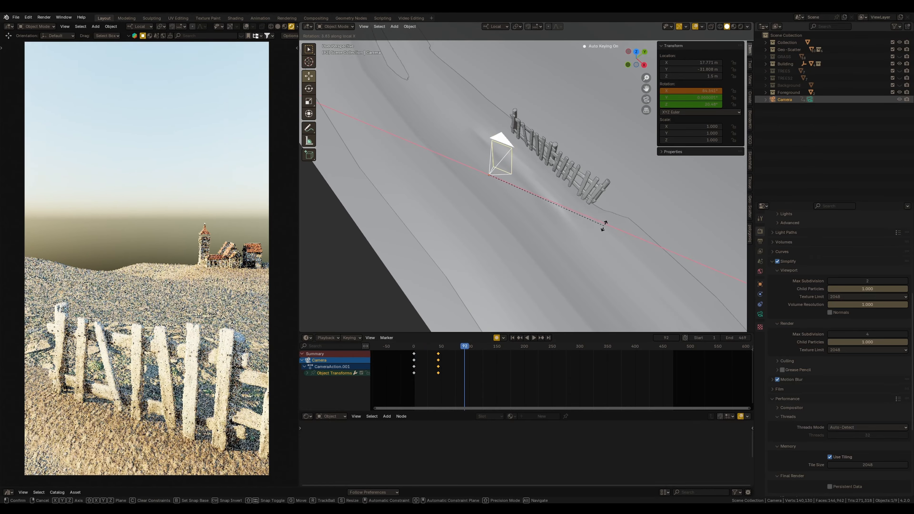
click(606, 219)
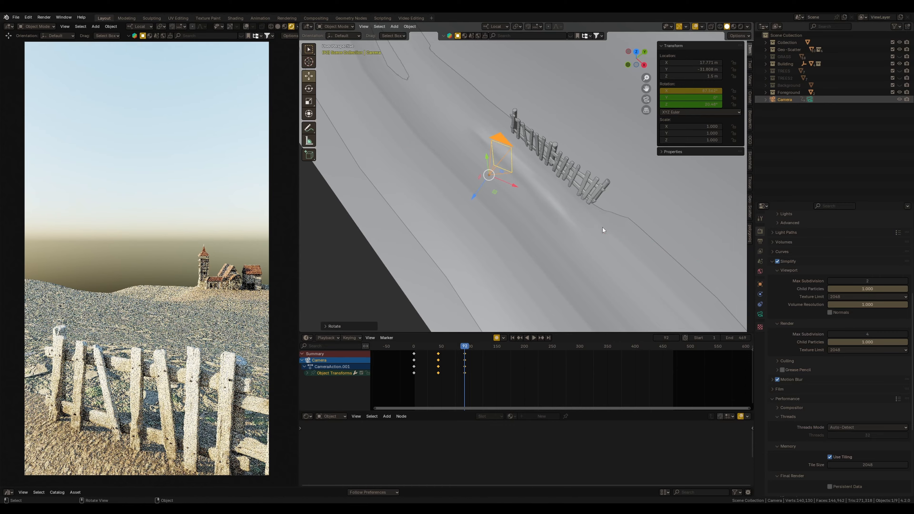
Step: Turn the camera slightly right in the top view at frame 0 to update its first rotation keyframe, and replay the motion
click(437, 346)
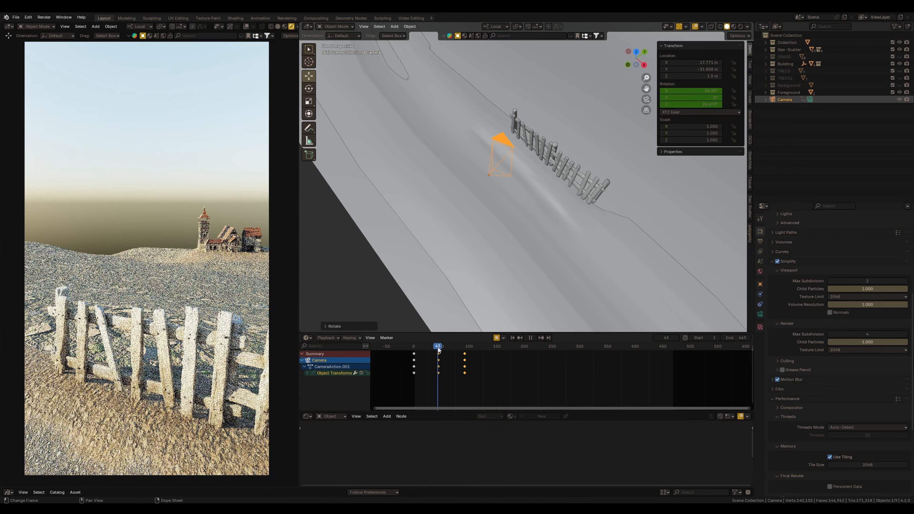
key(KP_7)
click(677, 338)
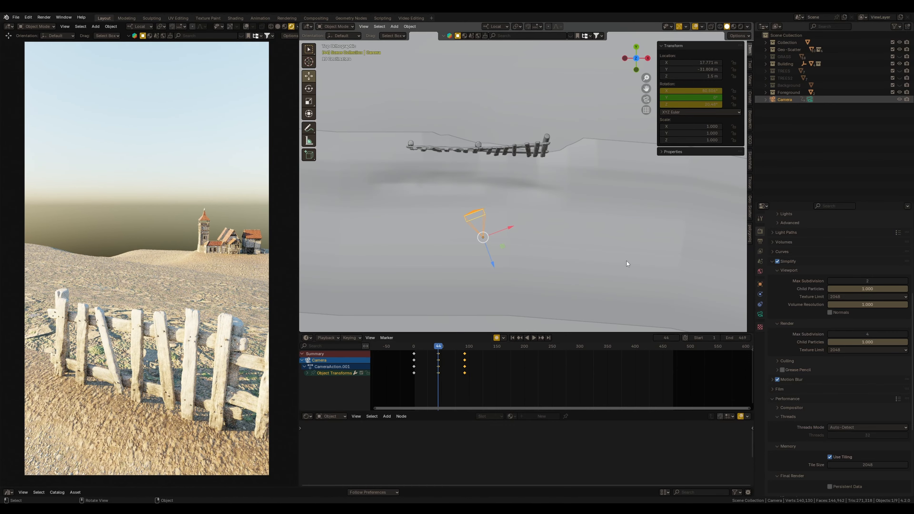
key(r)
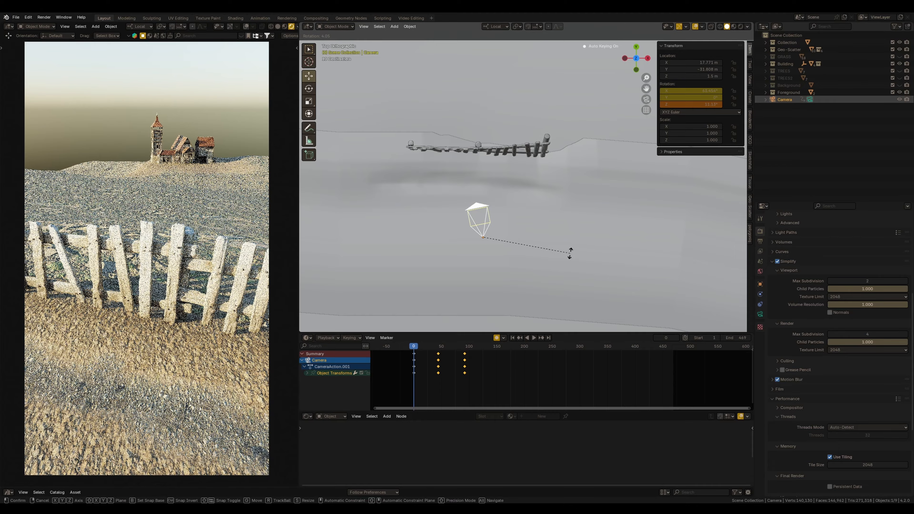
click(569, 255)
key(Down)
key(space)
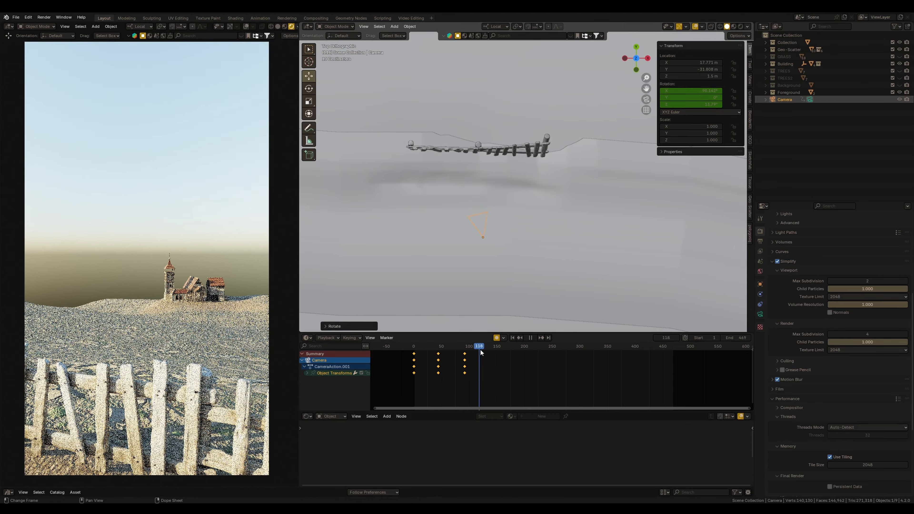
Step: Turn the camera right in the top view to auto-key its rotation at frame 139, and replay from the start
key(space)
key(r)
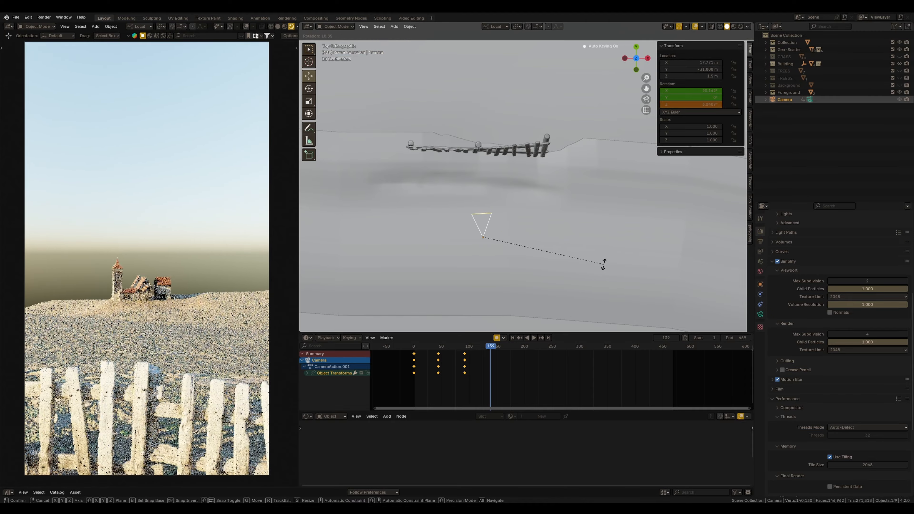
click(604, 266)
drag(467, 348, 414, 361)
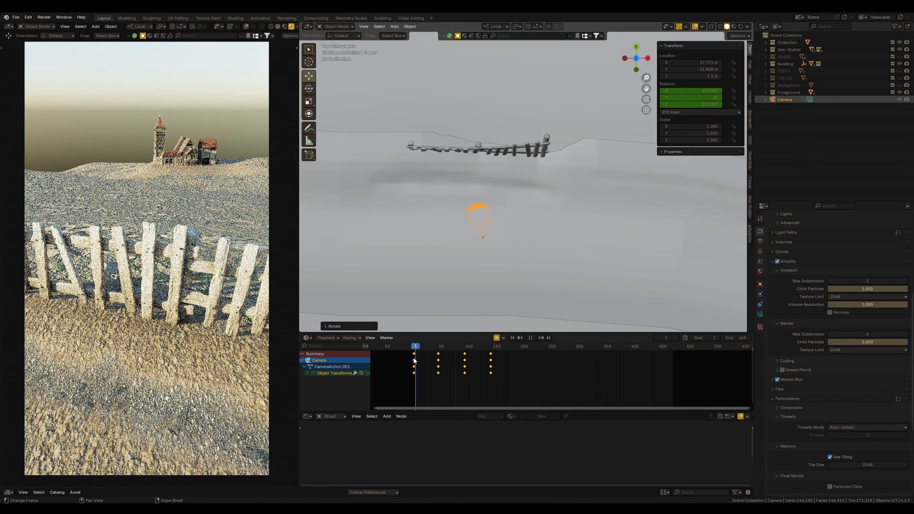
key(space)
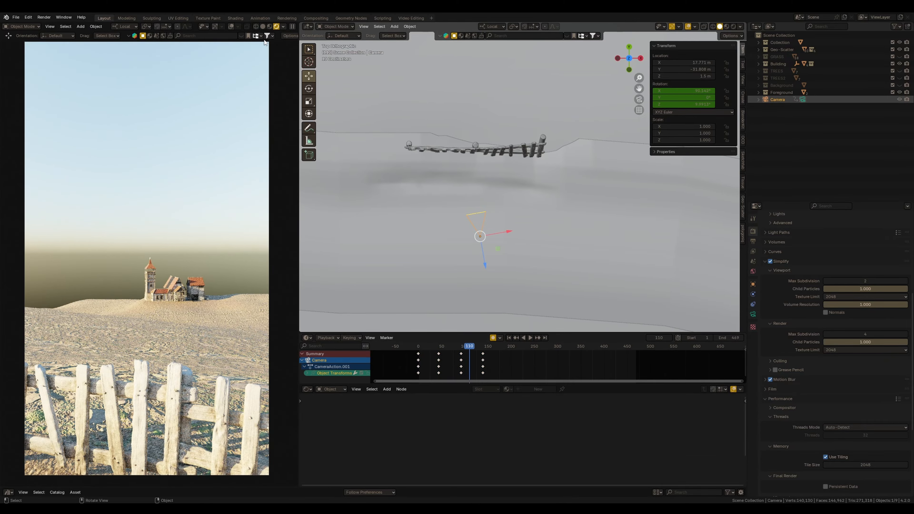
Step: Switch the camera viewport to solid shading and turn the camera further right in the top view to auto-key frame 204
click(262, 26)
drag(470, 347, 494, 349)
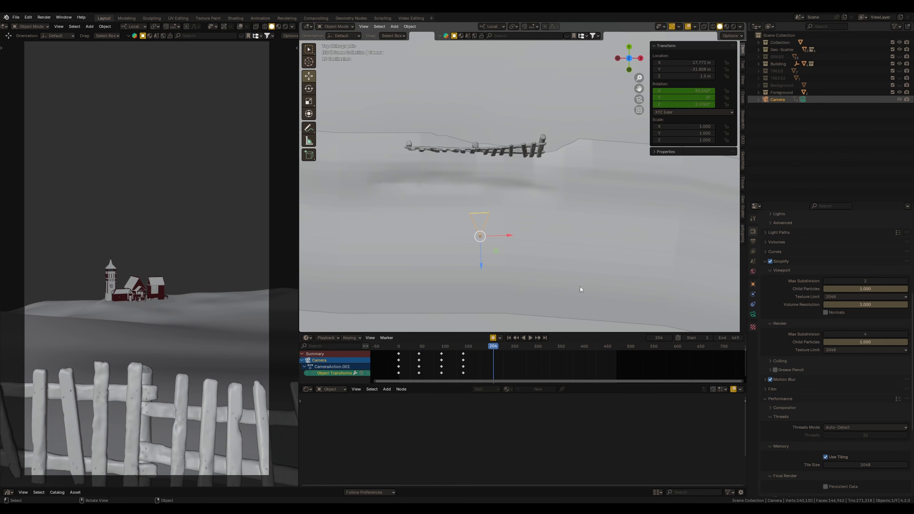
key(r)
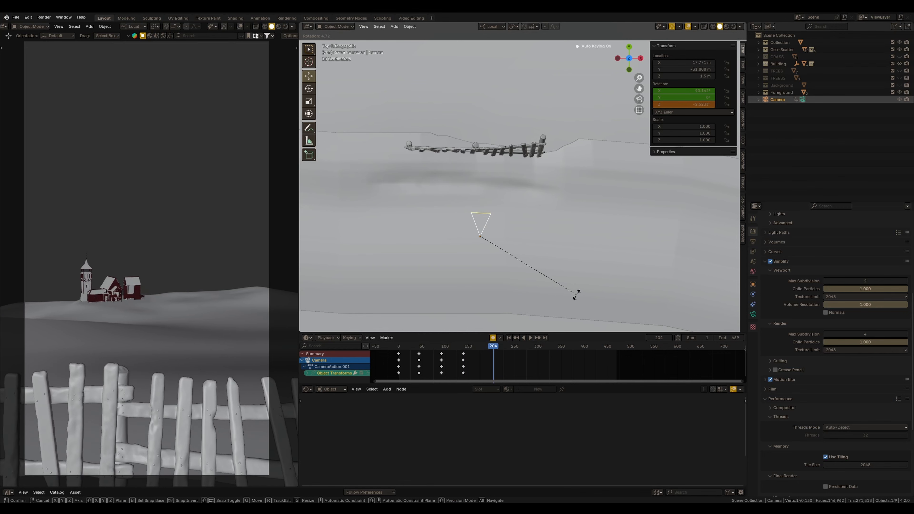
click(574, 288)
Step: Roll the camera about 3° around its local Z axis at frame 204 and replay the last stretch
middle_drag(573, 288, 596, 277)
key(r)
key(x)
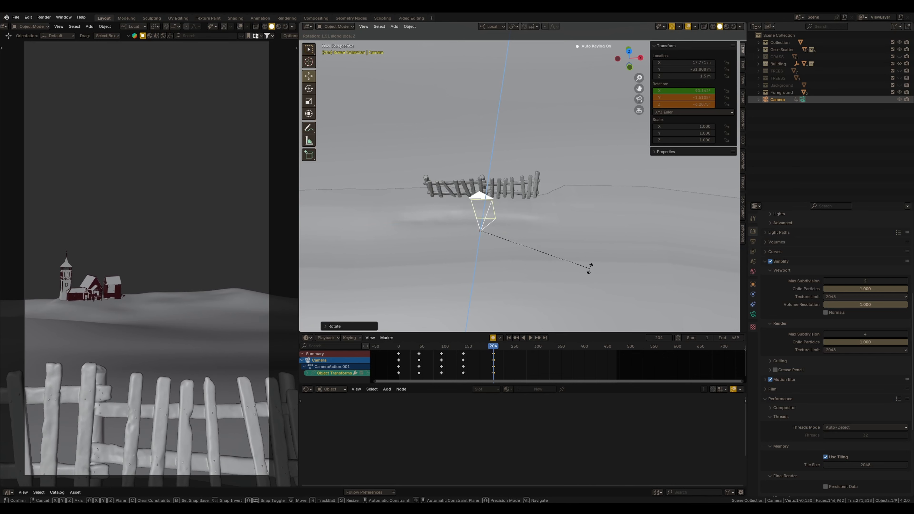
click(590, 270)
key(shift+ctrl+space)
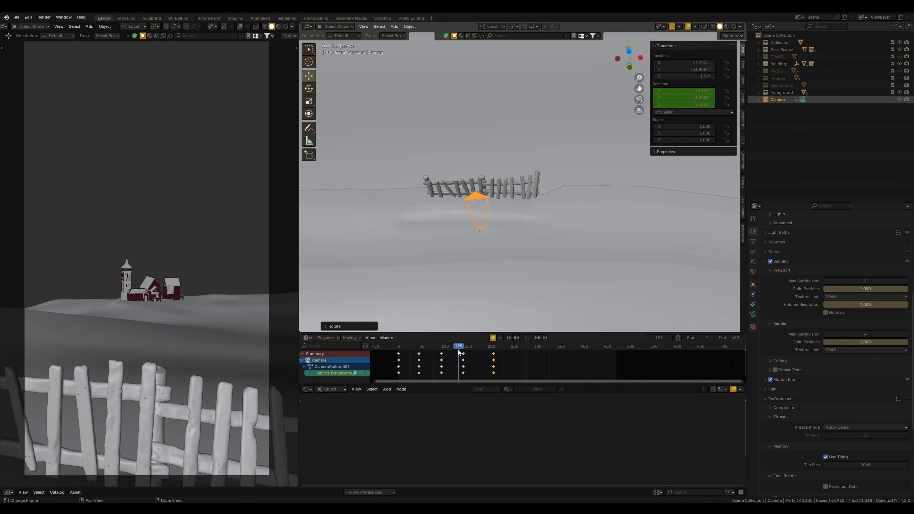
key(Escape)
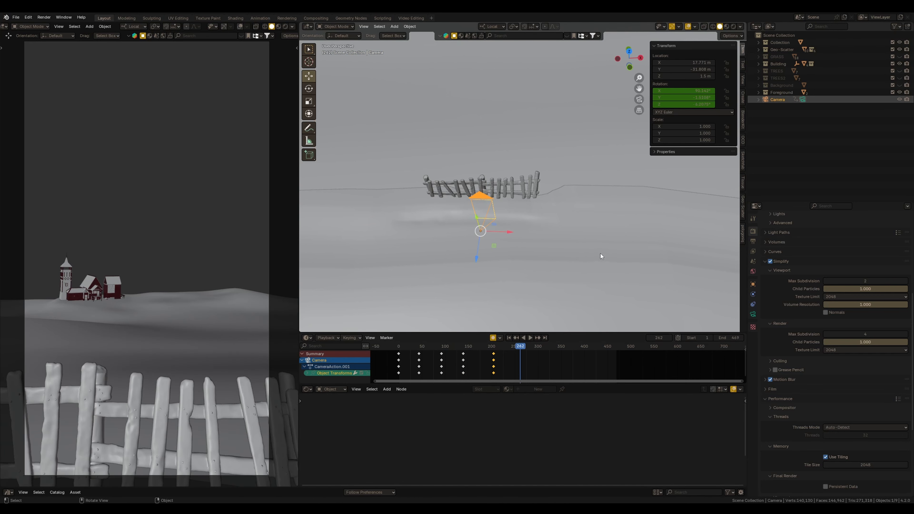
Step: At frame 262, turn the camera left in the top view and tilt it down around its local X axis to auto-key its rotation
key(KP_7)
key(r)
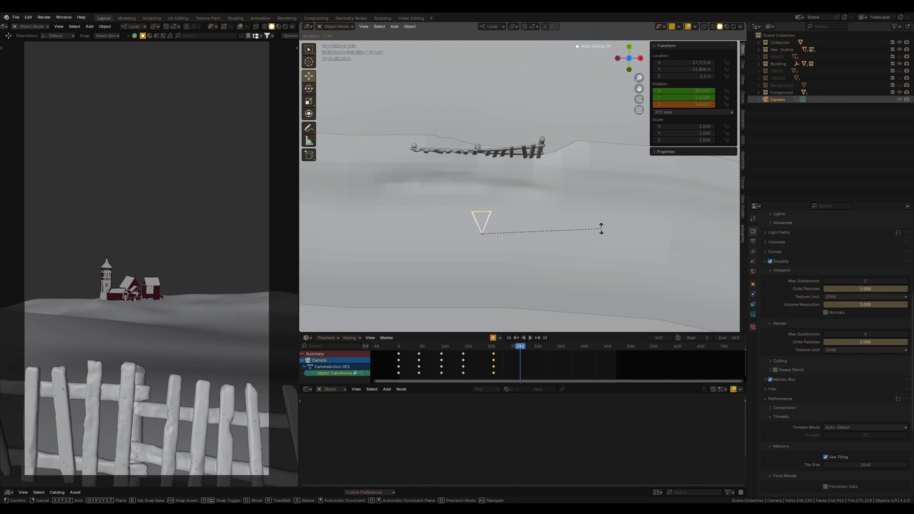
click(599, 229)
middle_drag(576, 239, 614, 260)
key(r)
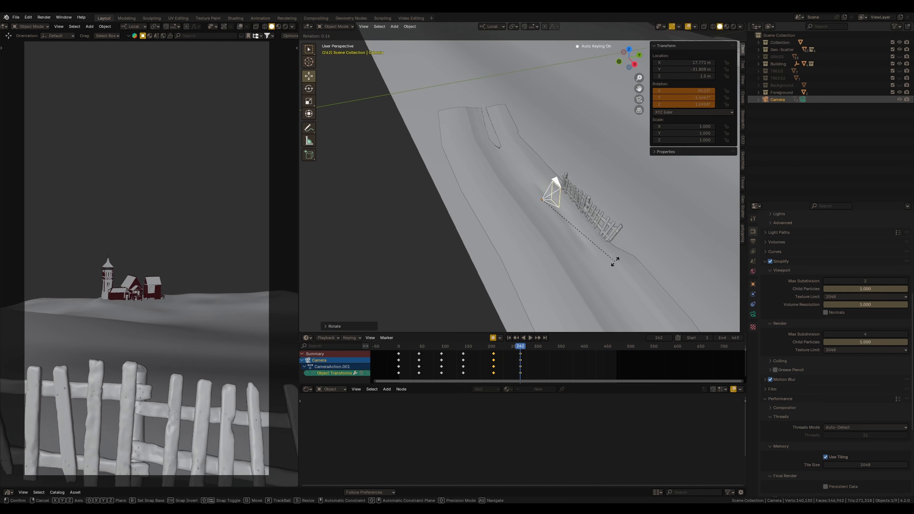
key(x)
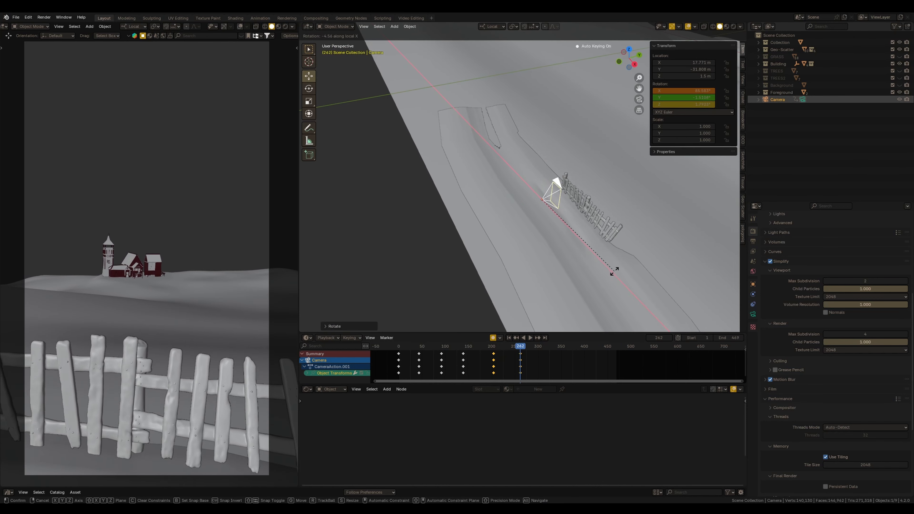
click(613, 267)
Step: Scrub back through the timeline and play the camera animation to check the motion between the keyframes
click(498, 351)
key(space)
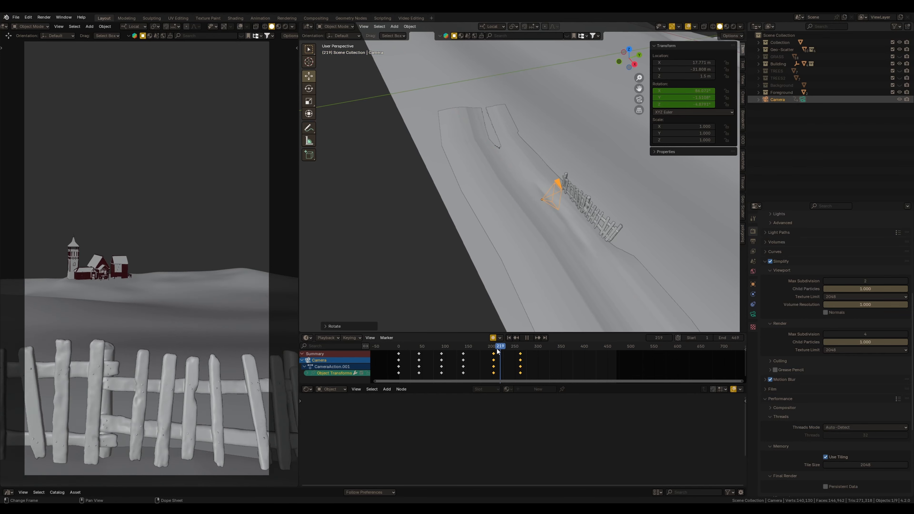
drag(497, 349, 448, 356)
key(space)
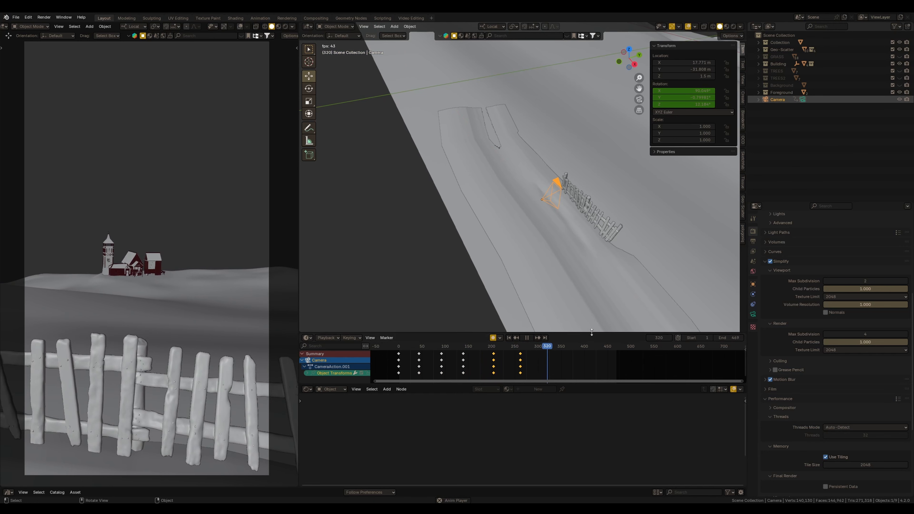
Step: Turn the camera left in the top view to auto-key its rotation at frame 330
key(space)
key(KP_7)
key(r)
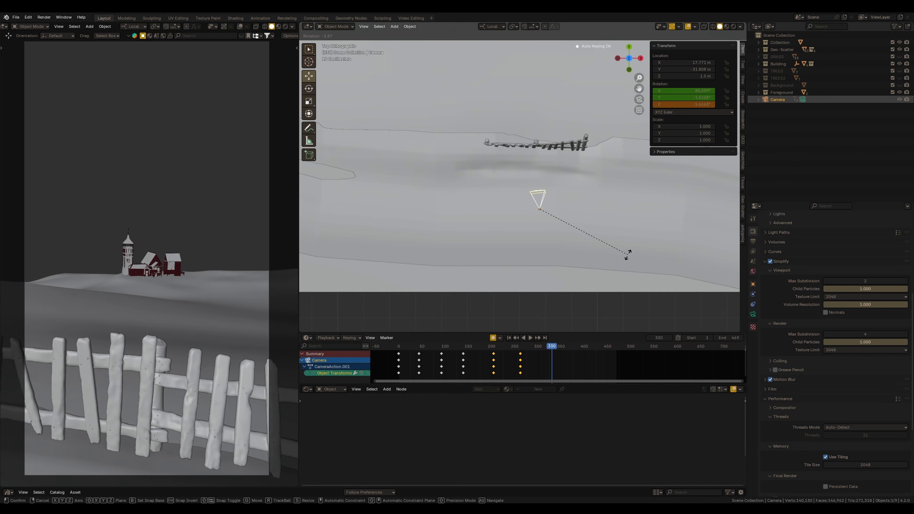
click(606, 236)
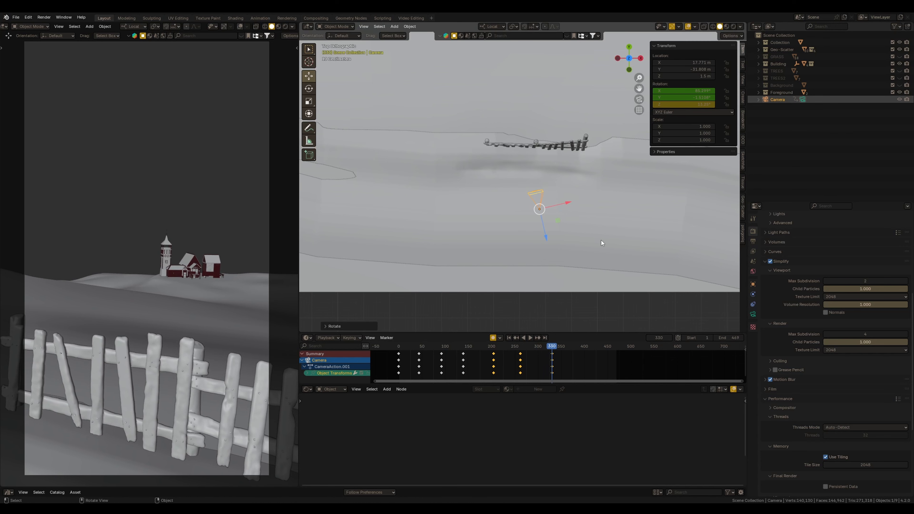
Step: Roll the camera slightly around its local Z axis at frame 330
middle_drag(618, 233, 605, 207)
key(r)
key(z)
key(z)
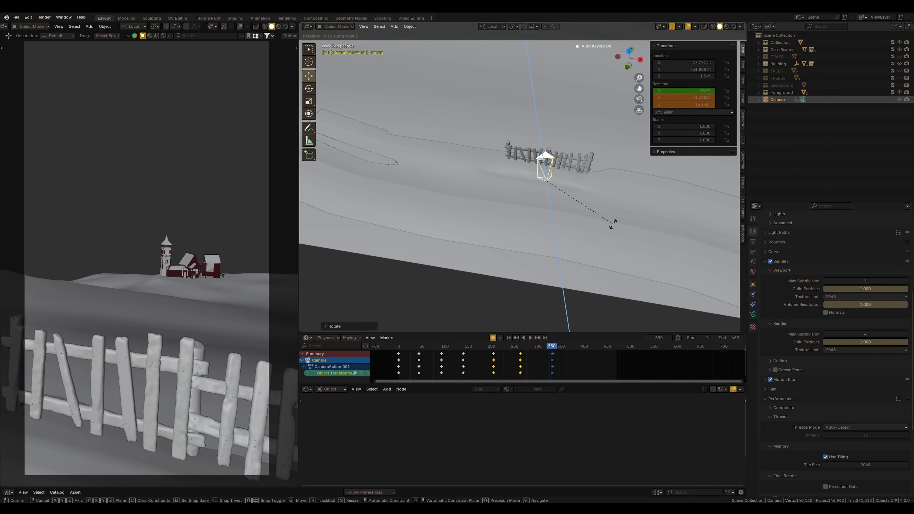
click(612, 224)
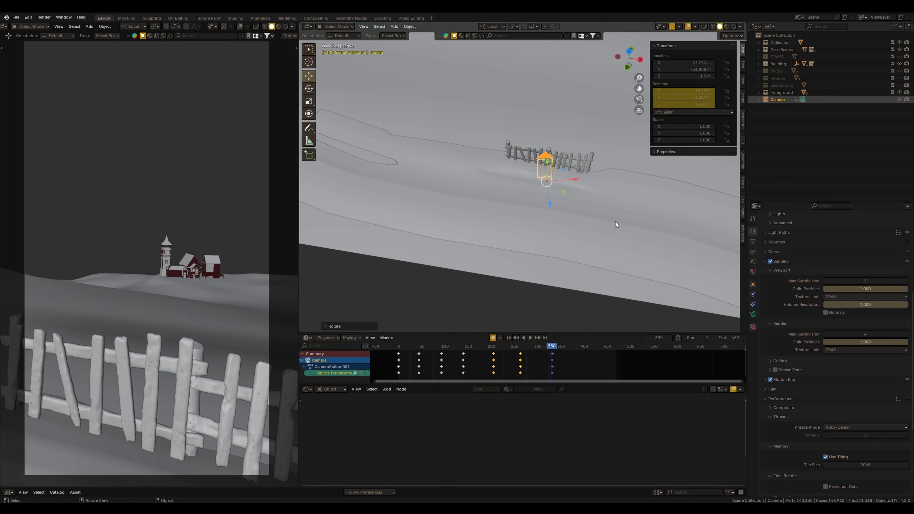